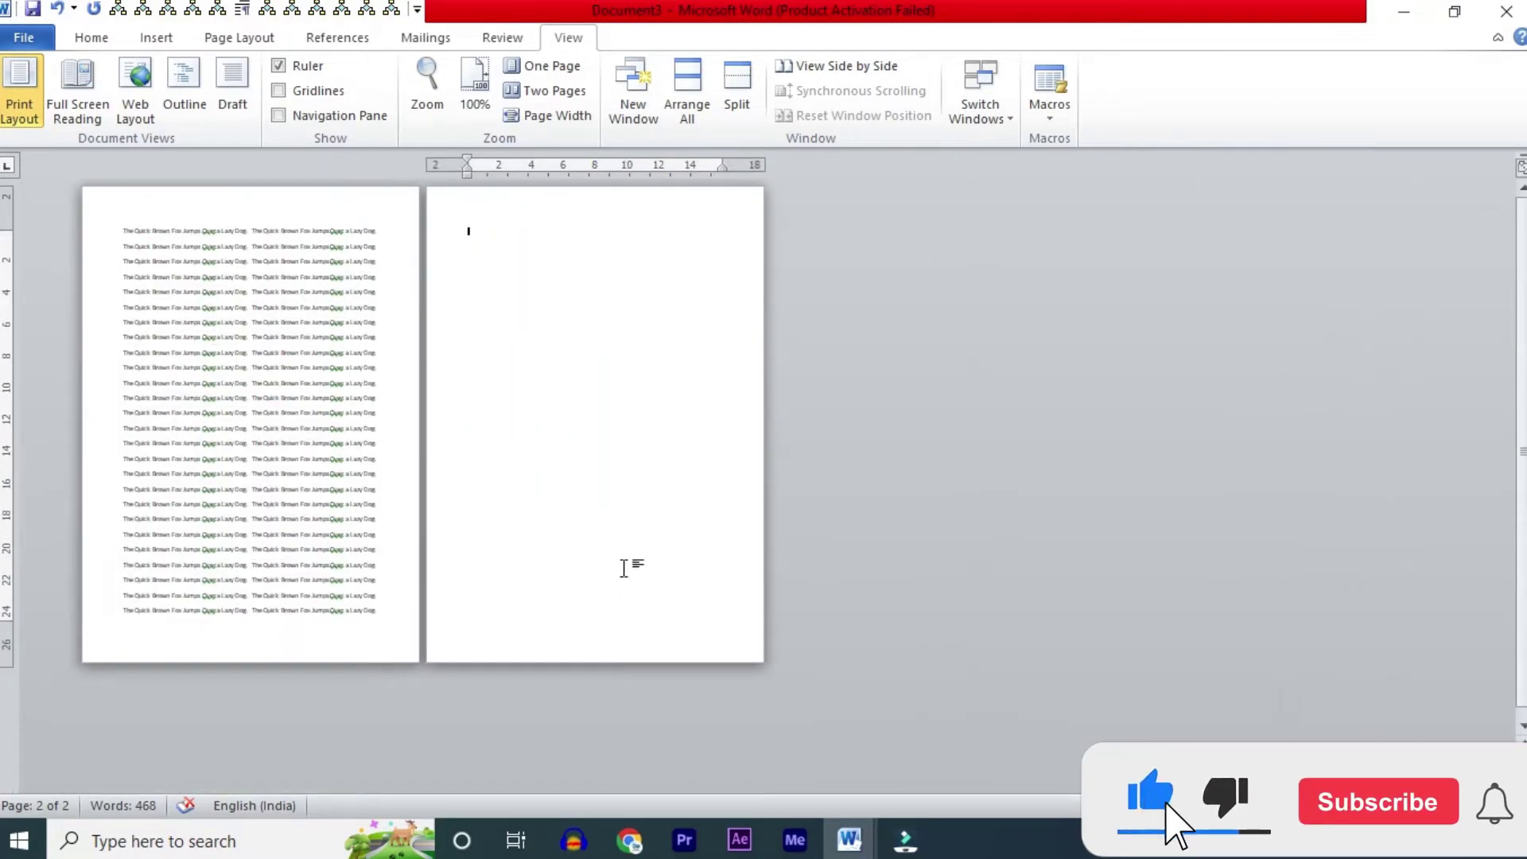
- Paste two more blocks of the filler sentence, then select the text from page 1 onward
key(ctrl+v)
key(ctrl+v)
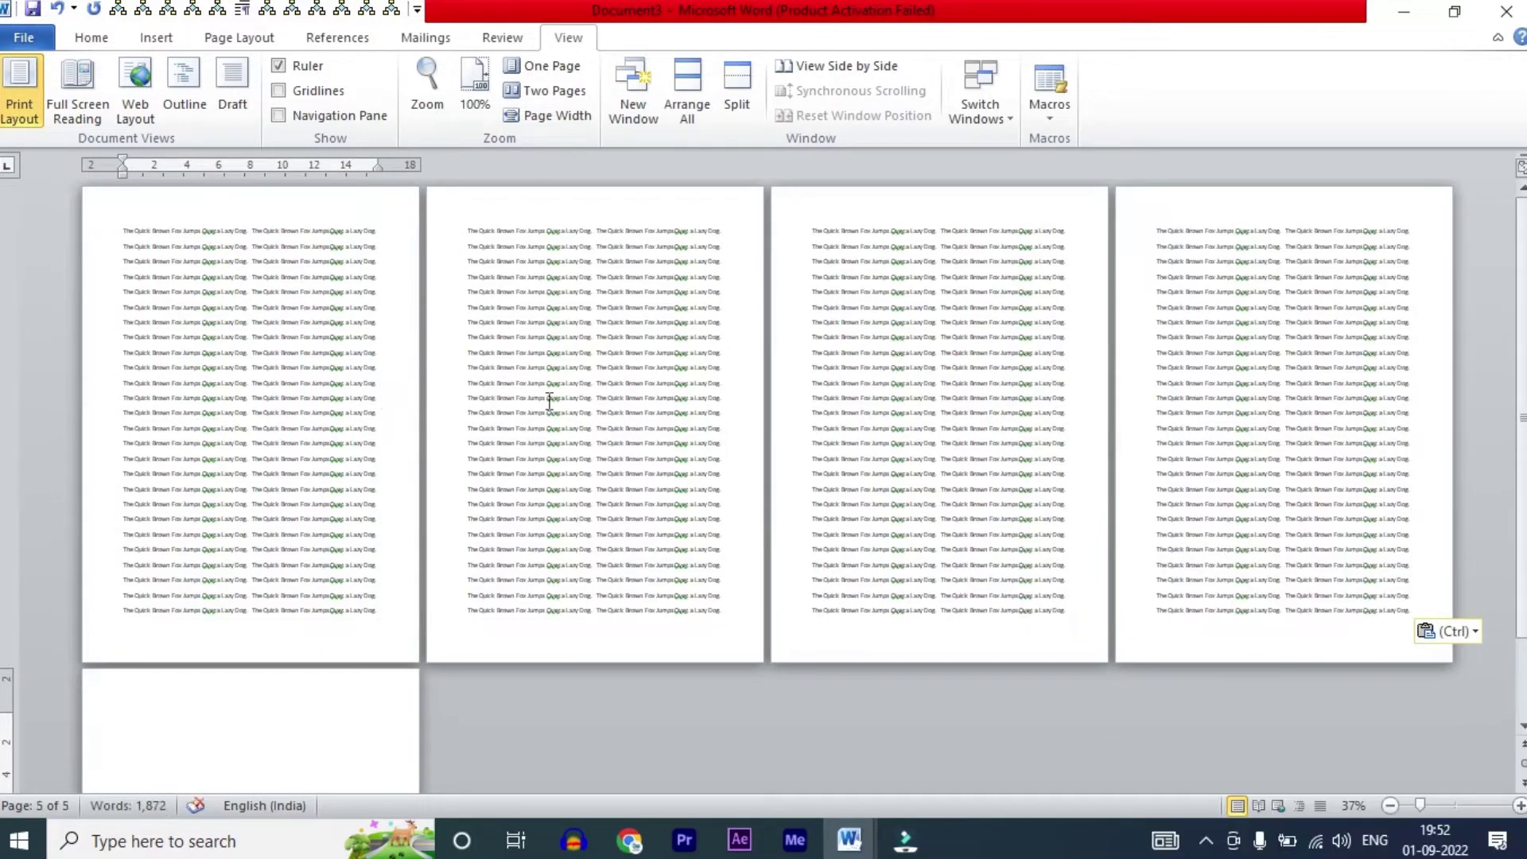
key(ctrl+v)
mouse_move(121, 232)
mouse_down()
mouse_move(894, 386)
mouse_move(1303, 530)
mouse_move(1360, 693)
mouse_up()
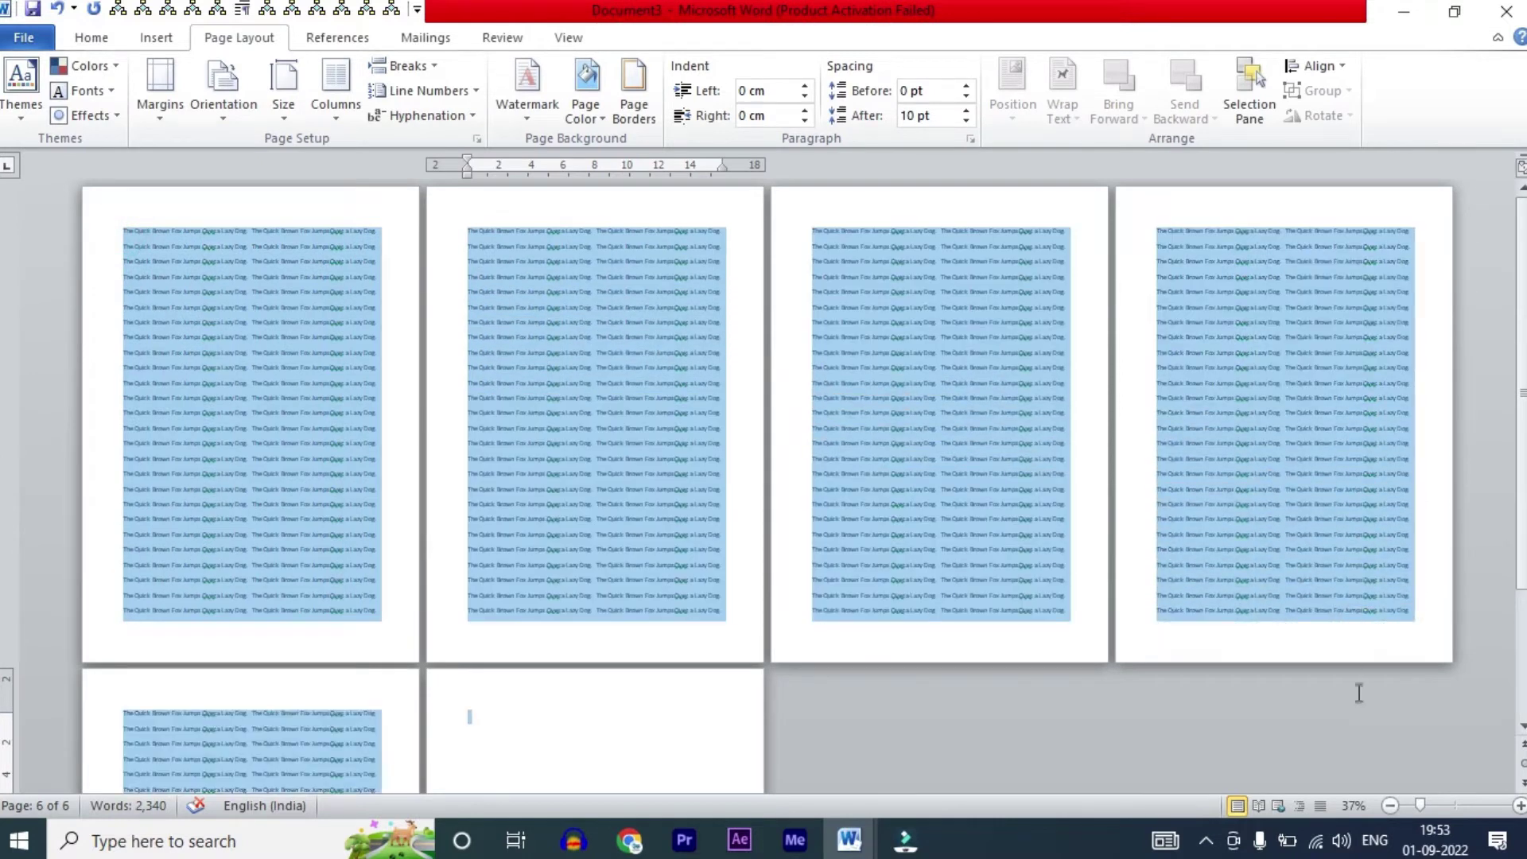
drag(1277, 747, 1276, 746)
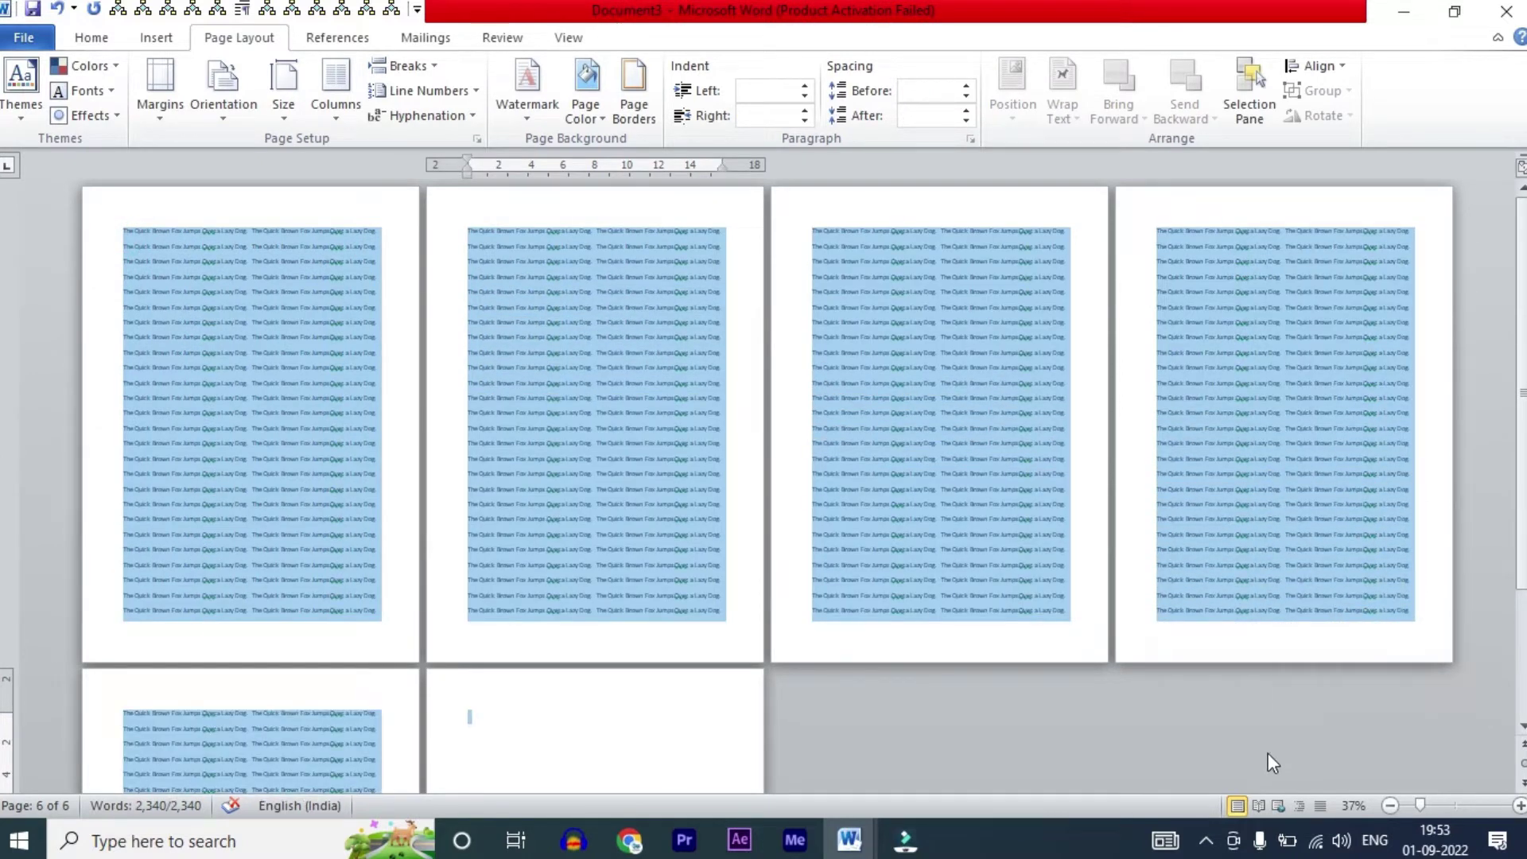
click(729, 628)
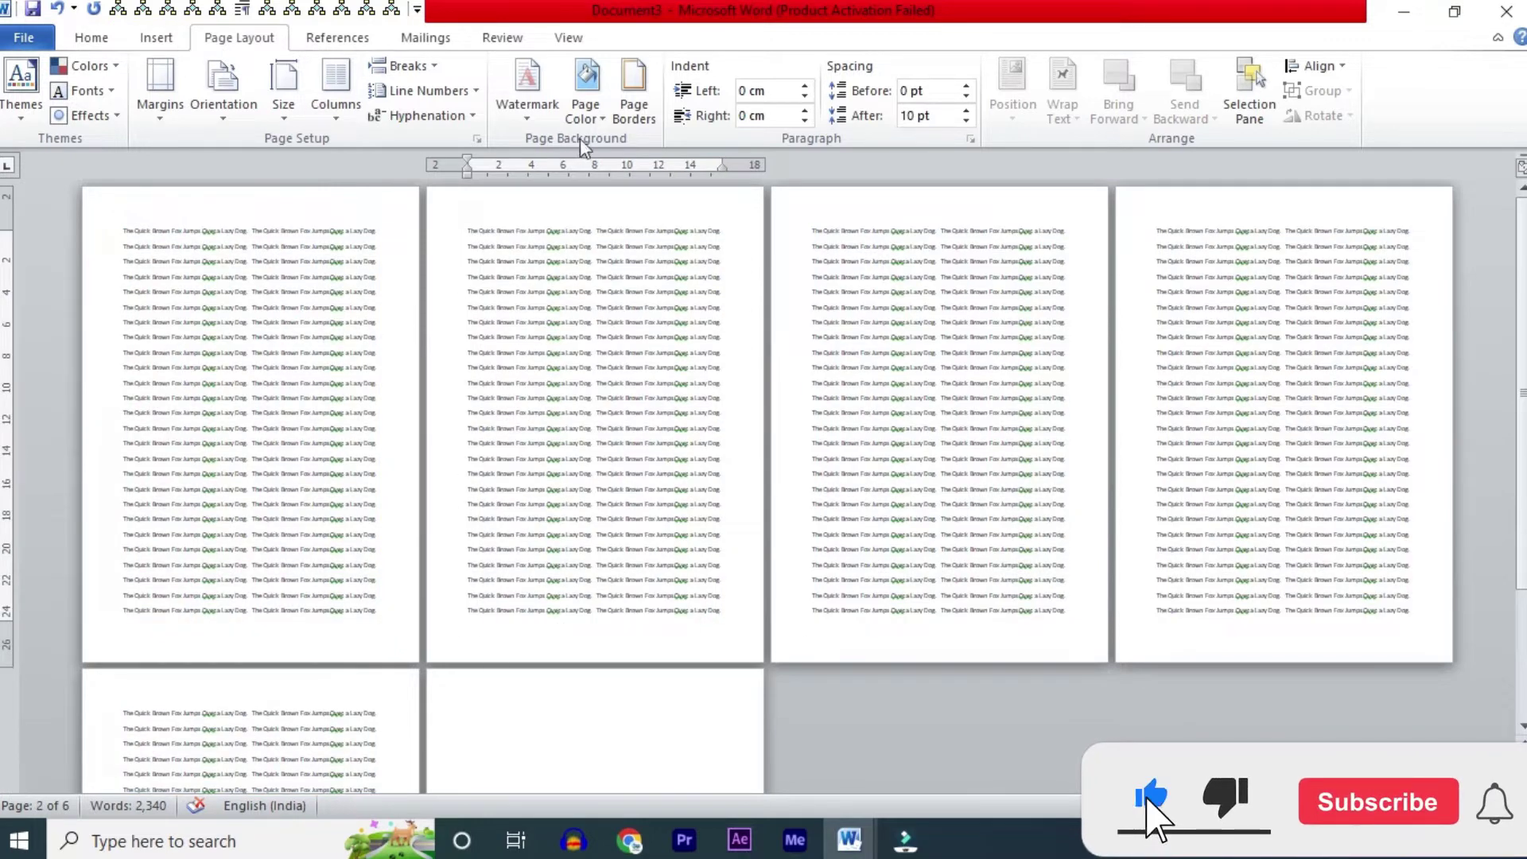
click(595, 117)
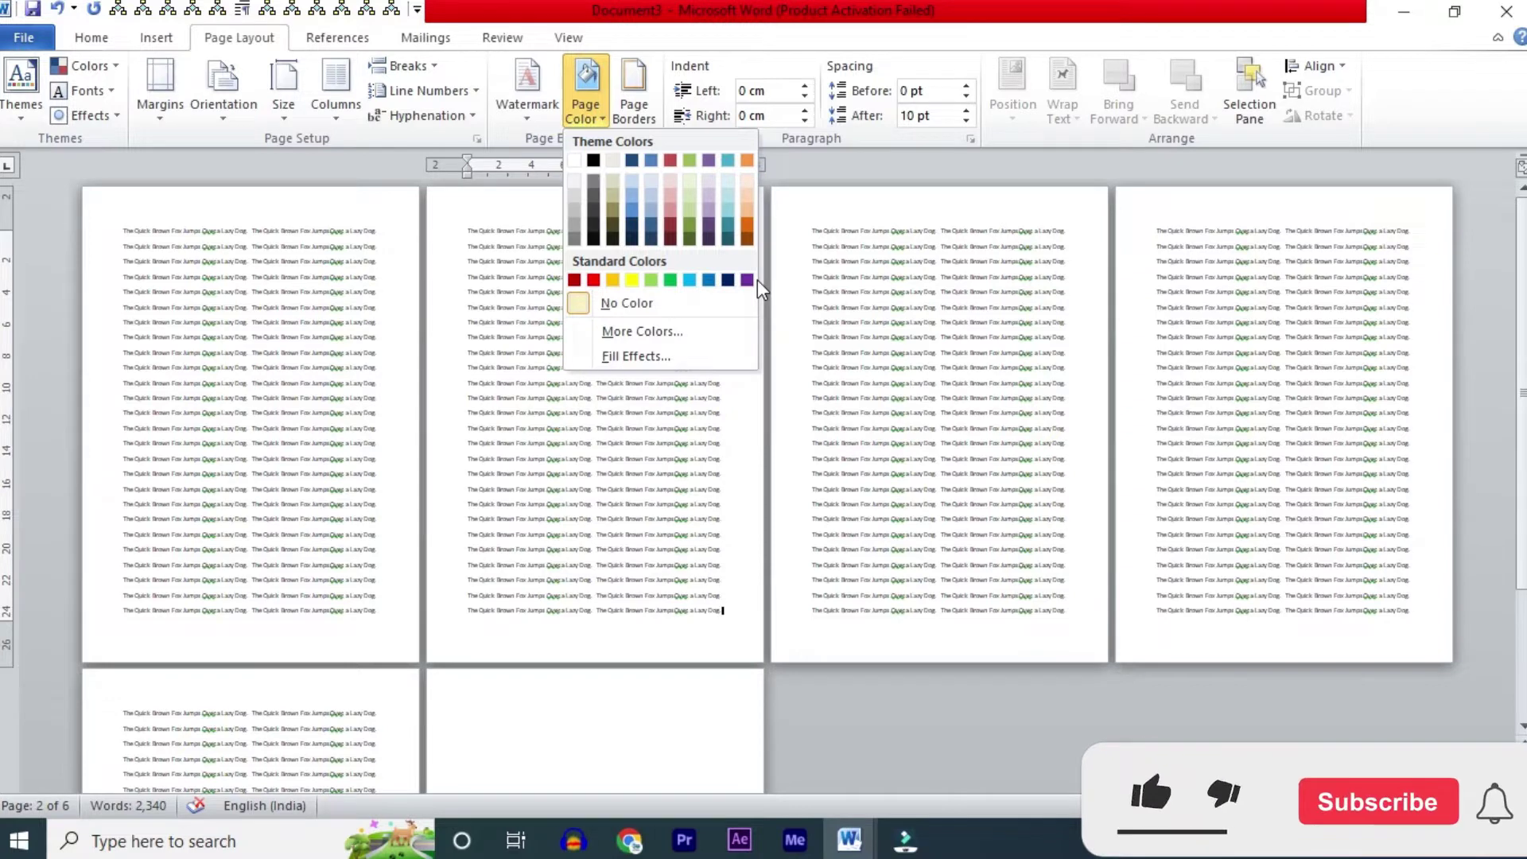
click(107, 237)
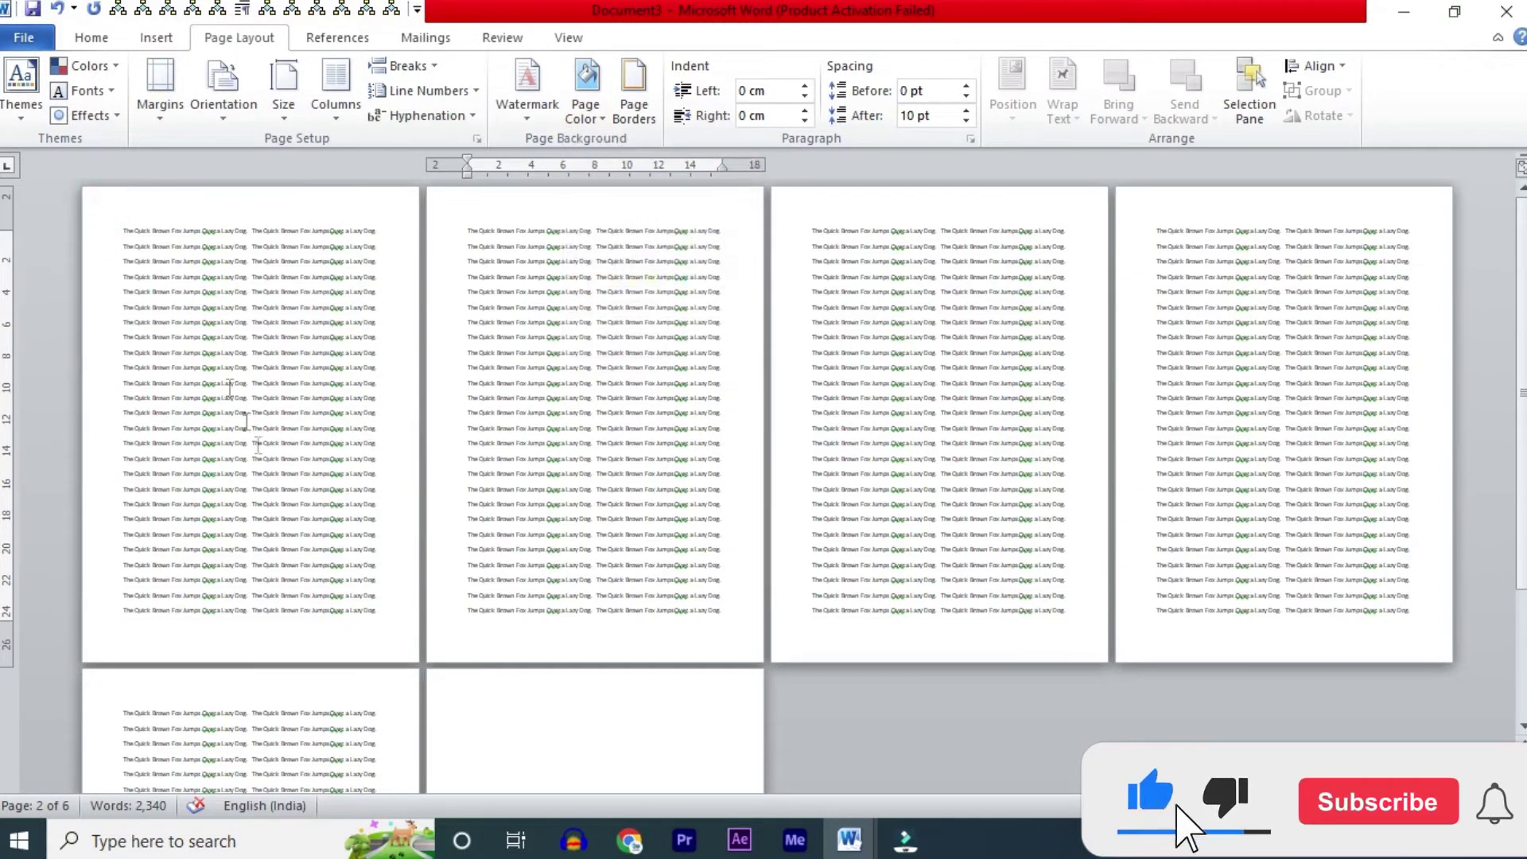
drag(485, 236, 726, 617)
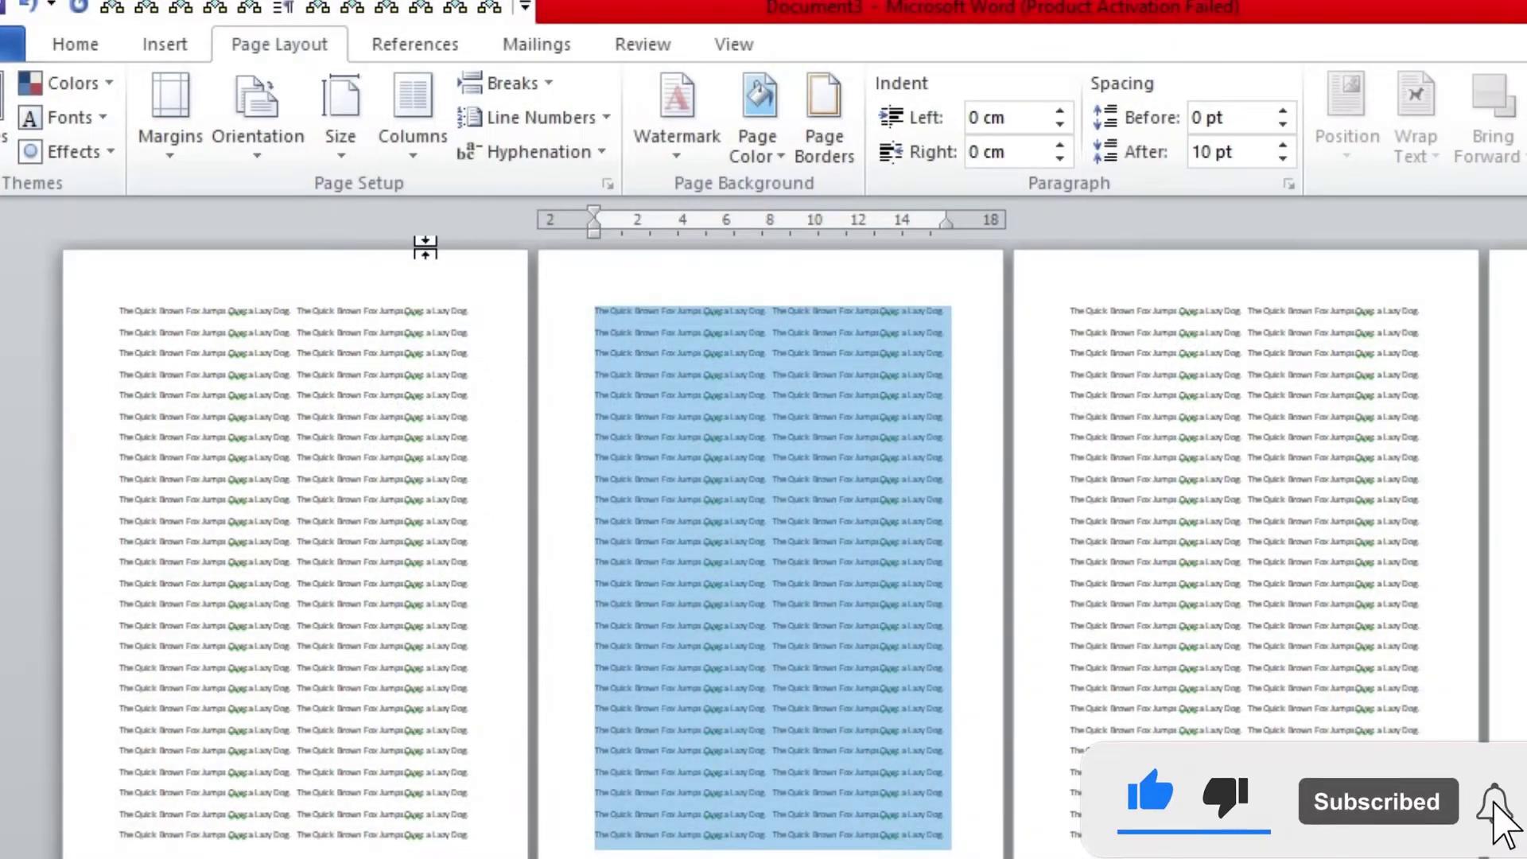
- Switch the ribbon to the Insert tab
click(165, 44)
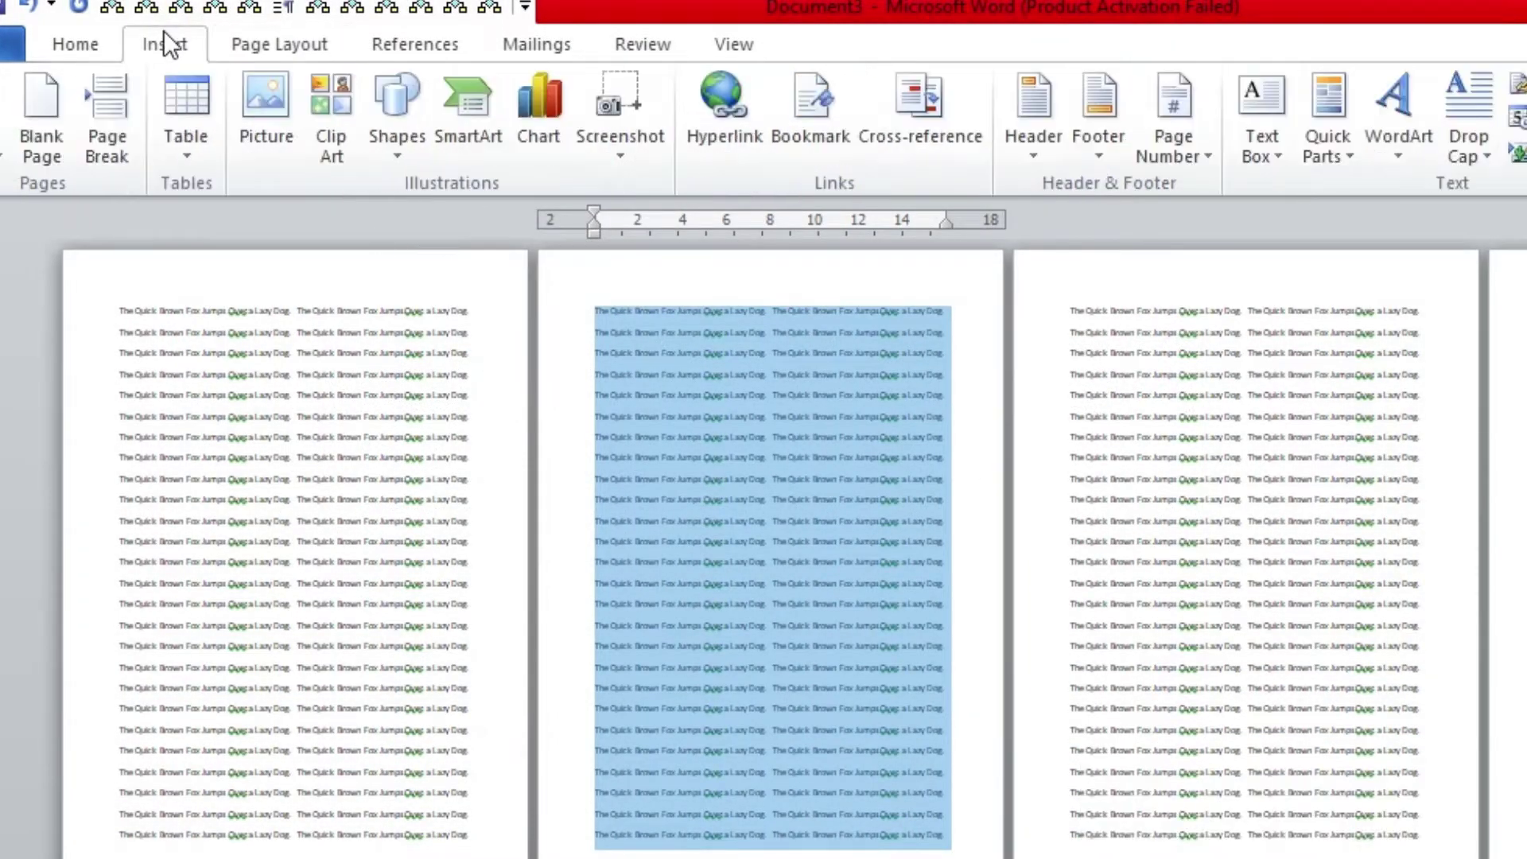
- Draw a rectangle covering all of page 1 and fill it Dark Red
click(403, 149)
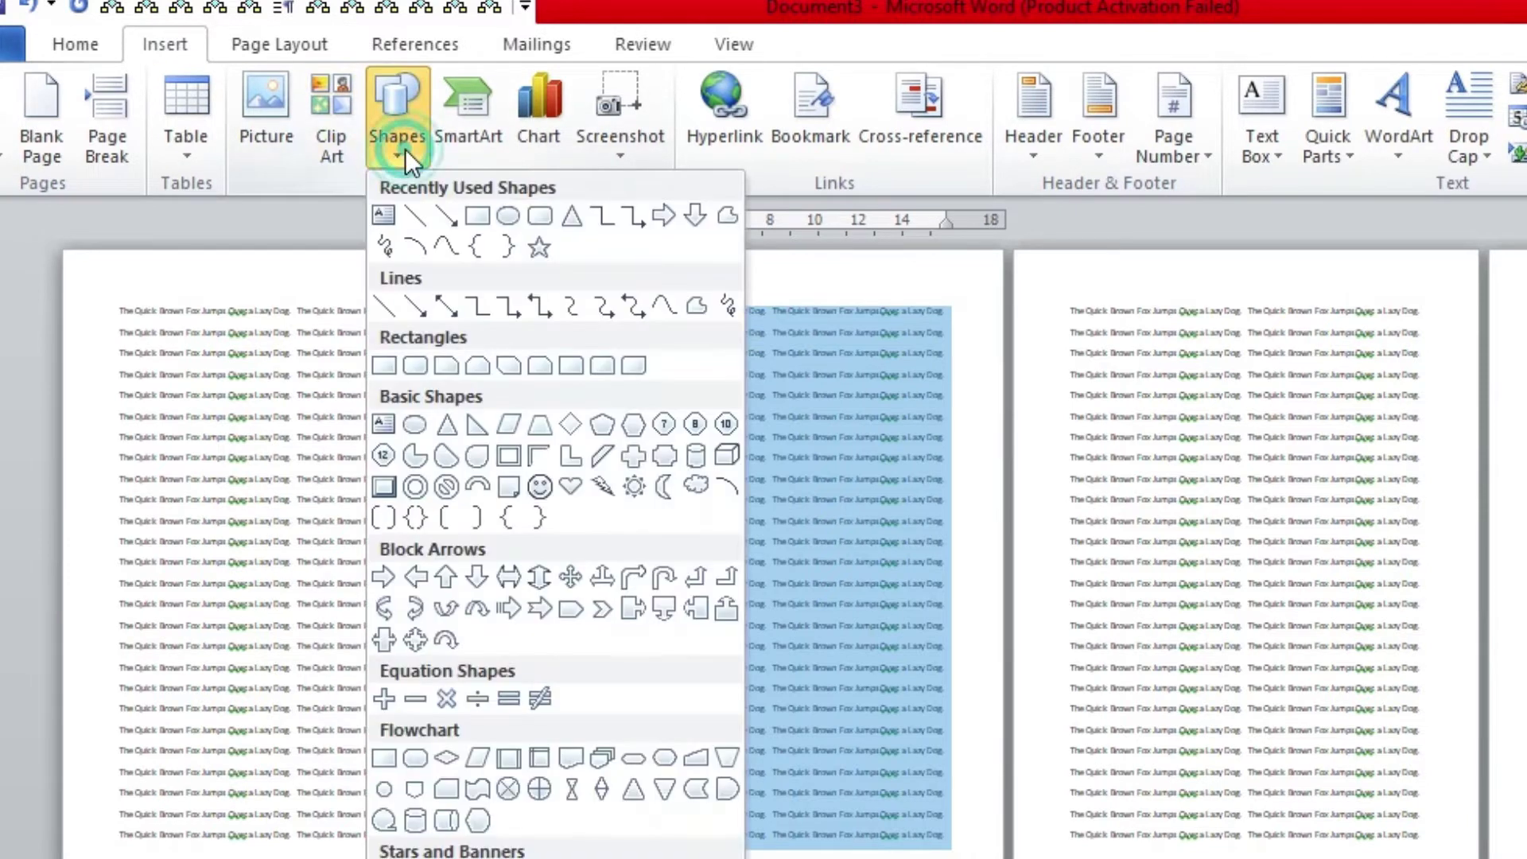
click(475, 216)
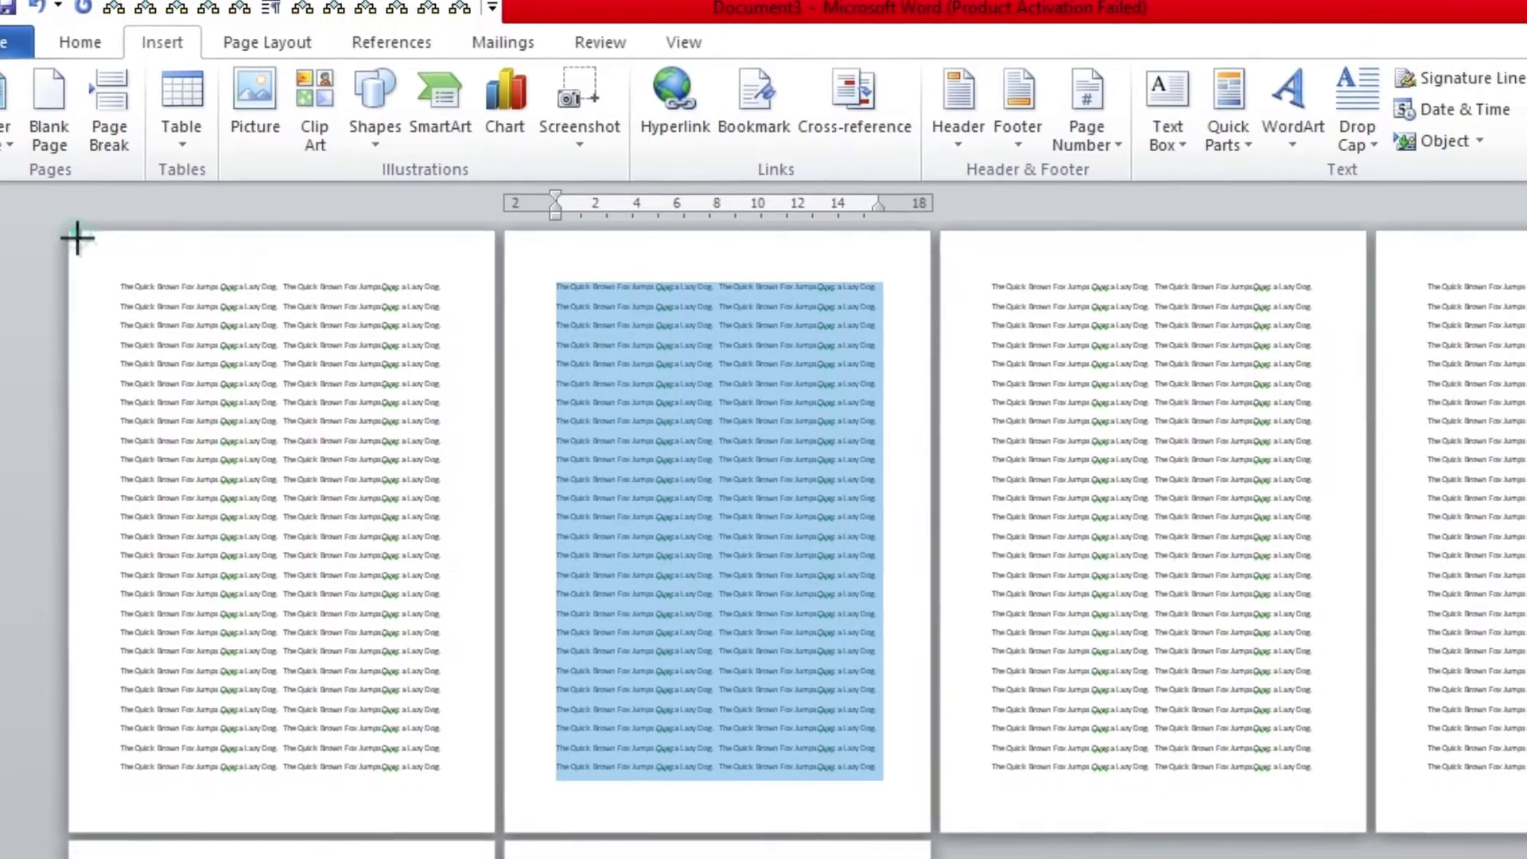
mouse_move(71, 254)
mouse_down()
mouse_move(129, 696)
mouse_move(482, 804)
mouse_up()
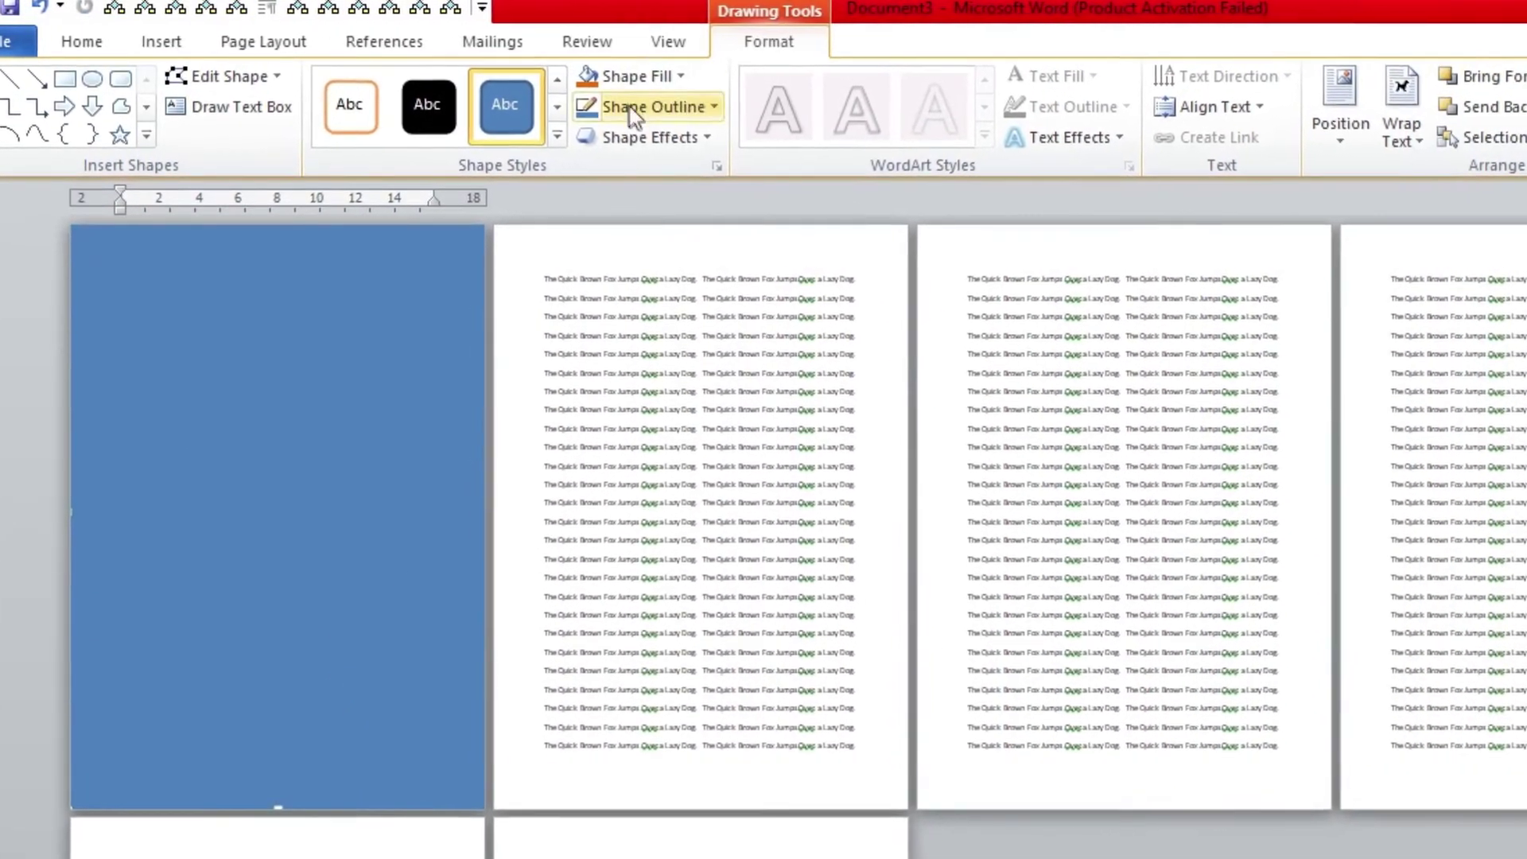
click(665, 75)
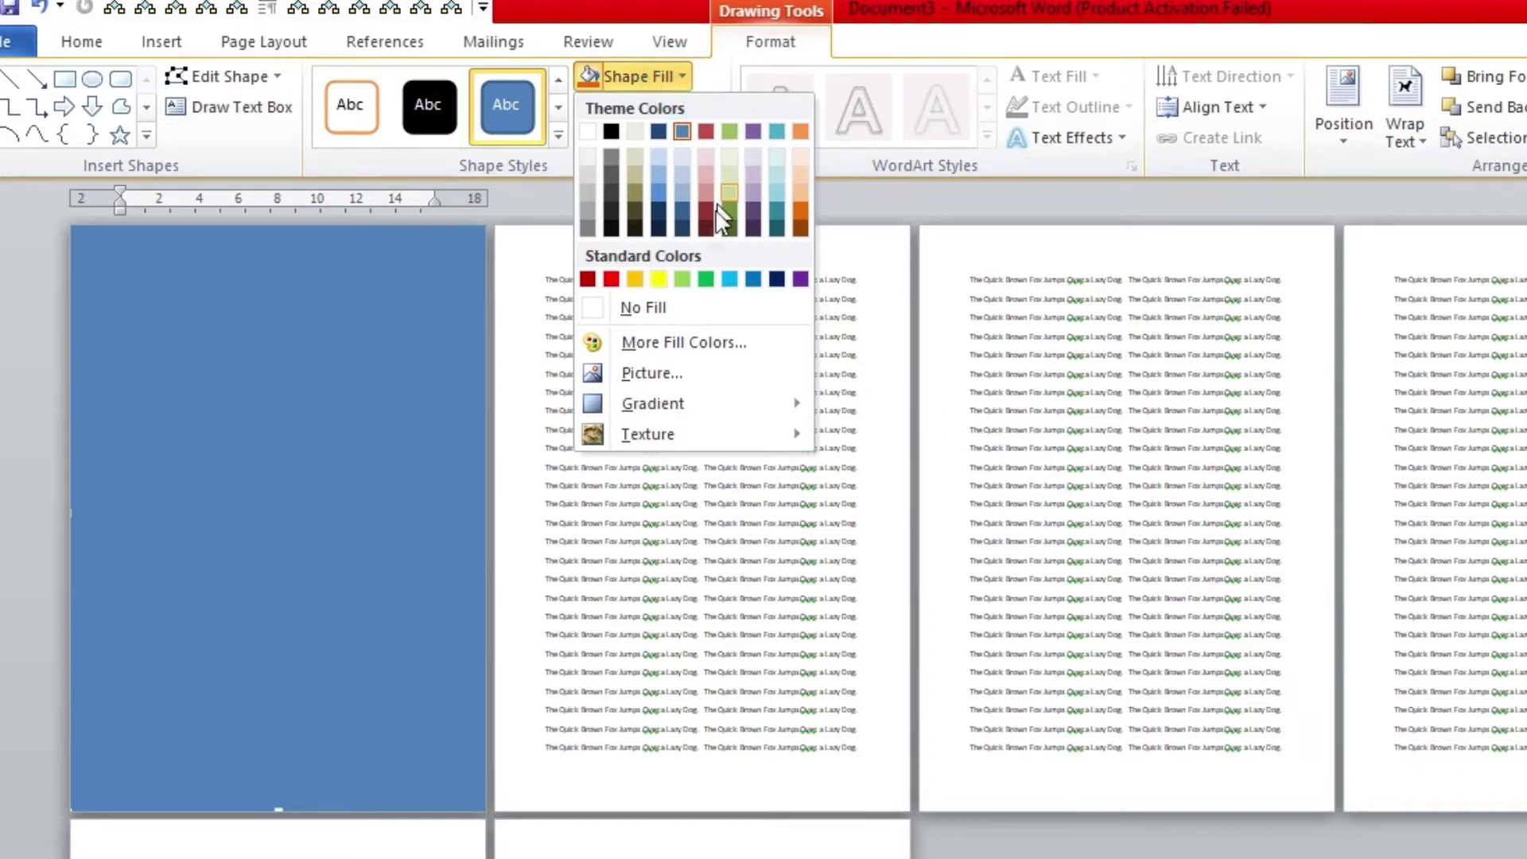
click(587, 279)
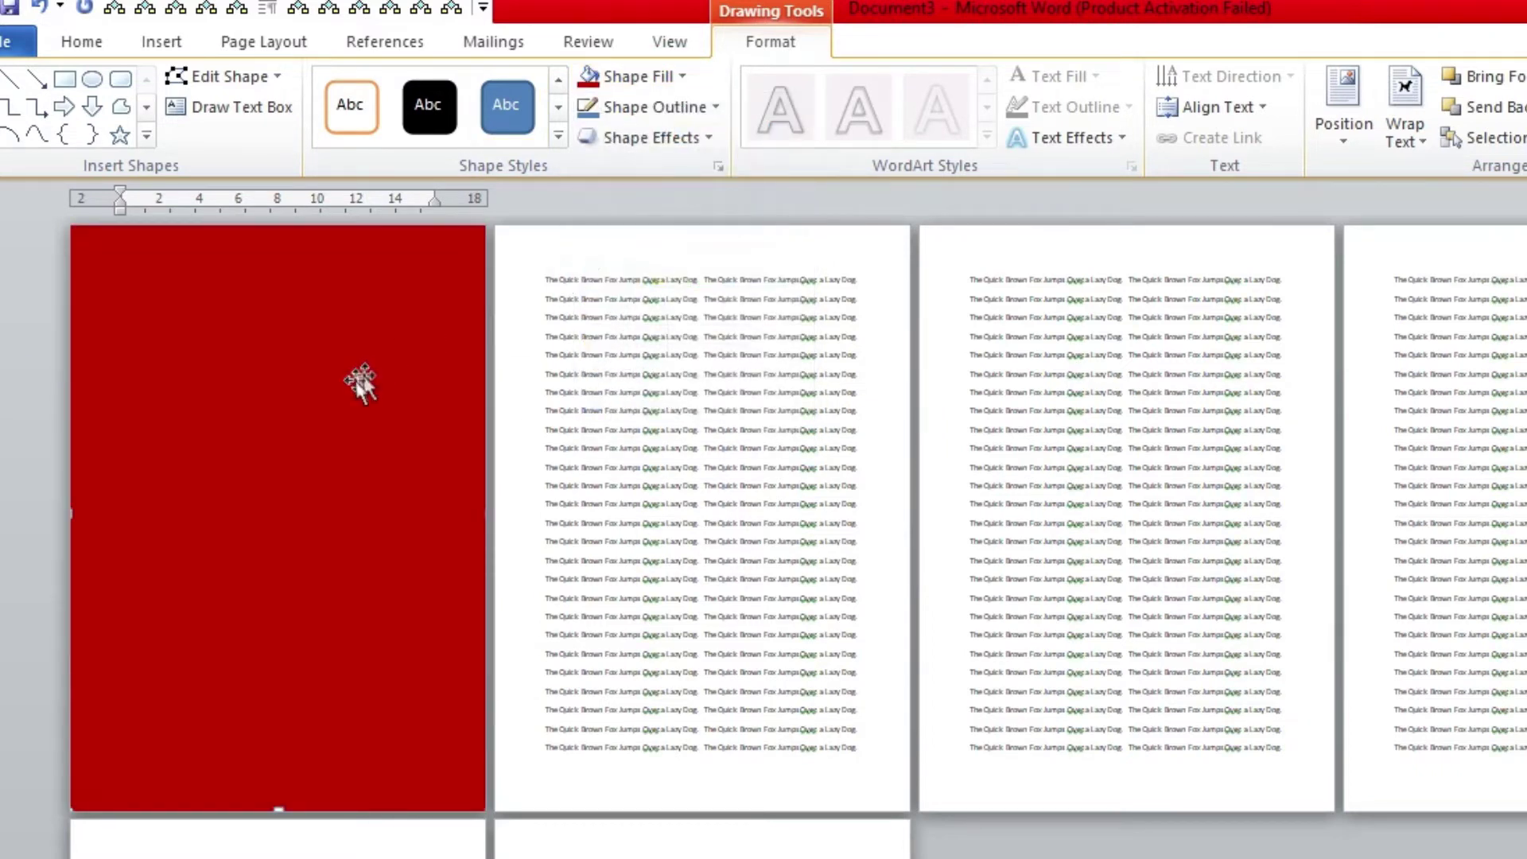
right_click(309, 411)
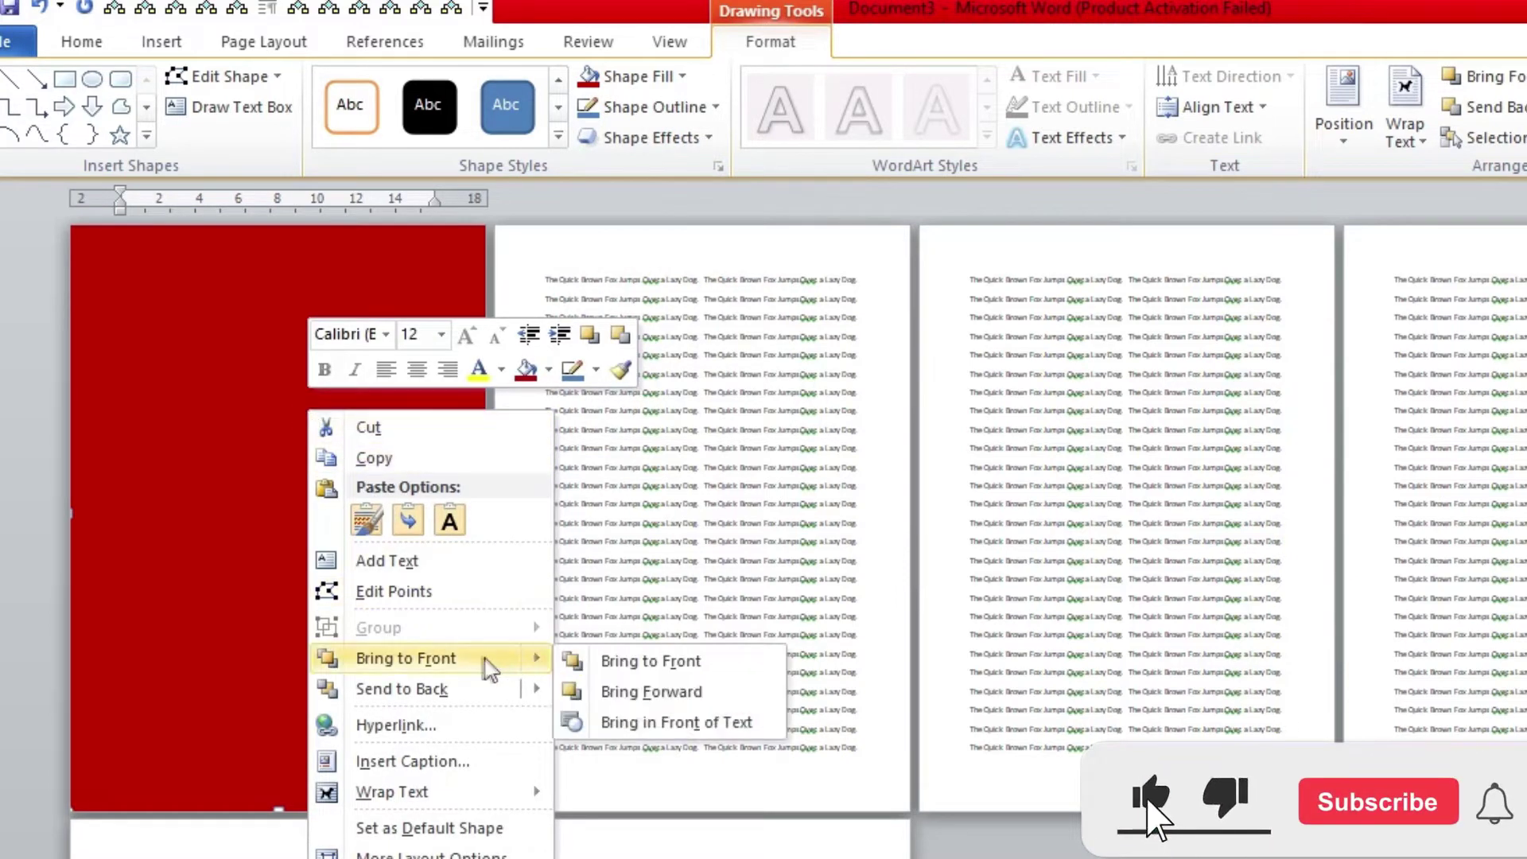
mouse_move(400, 689)
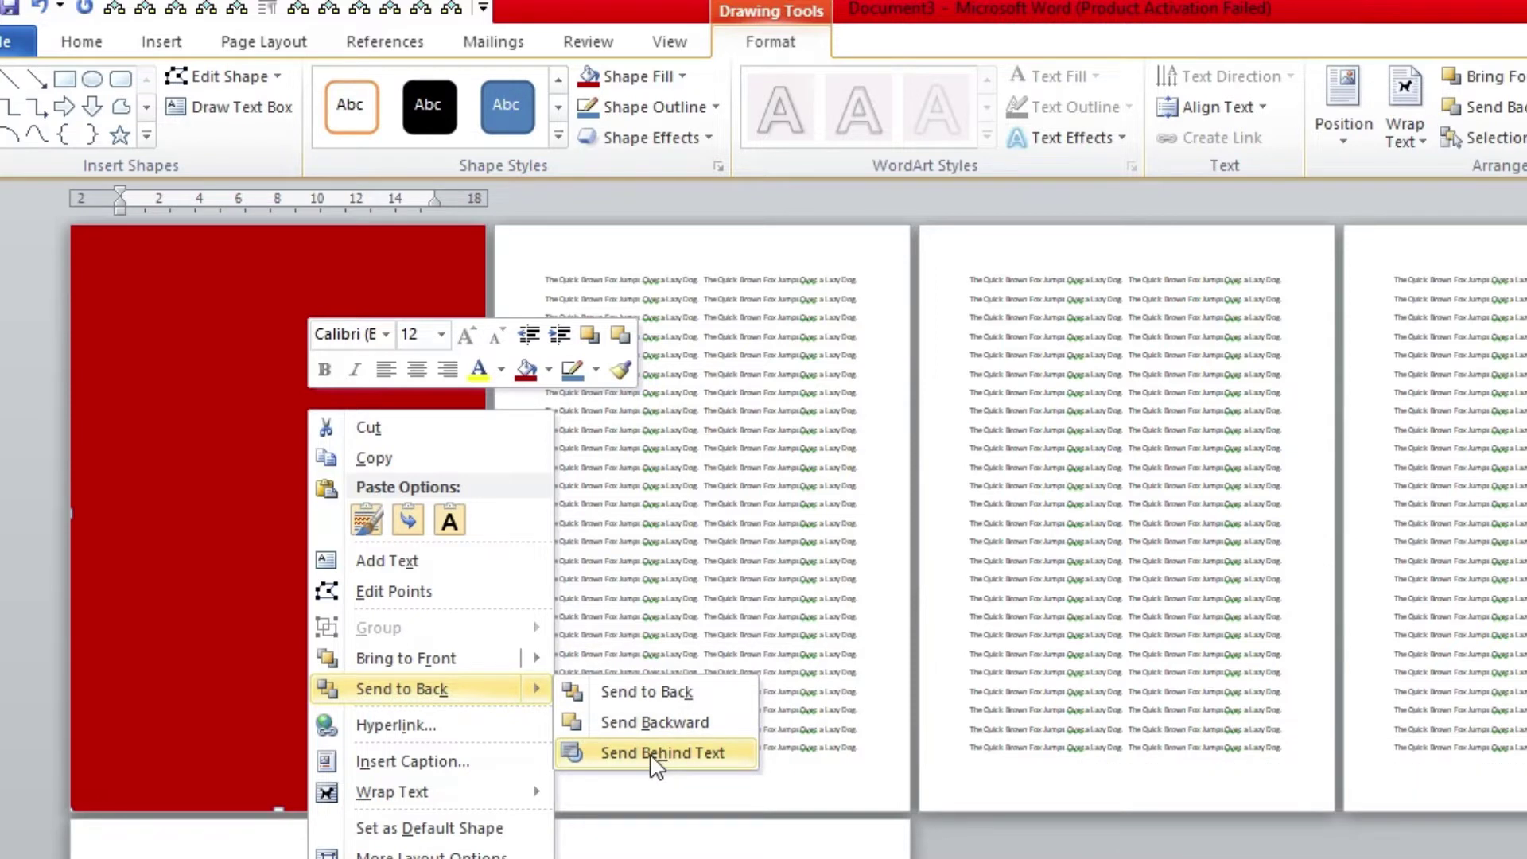
- Send the red rectangle behind the text and start dragging a copy toward page 2
click(654, 753)
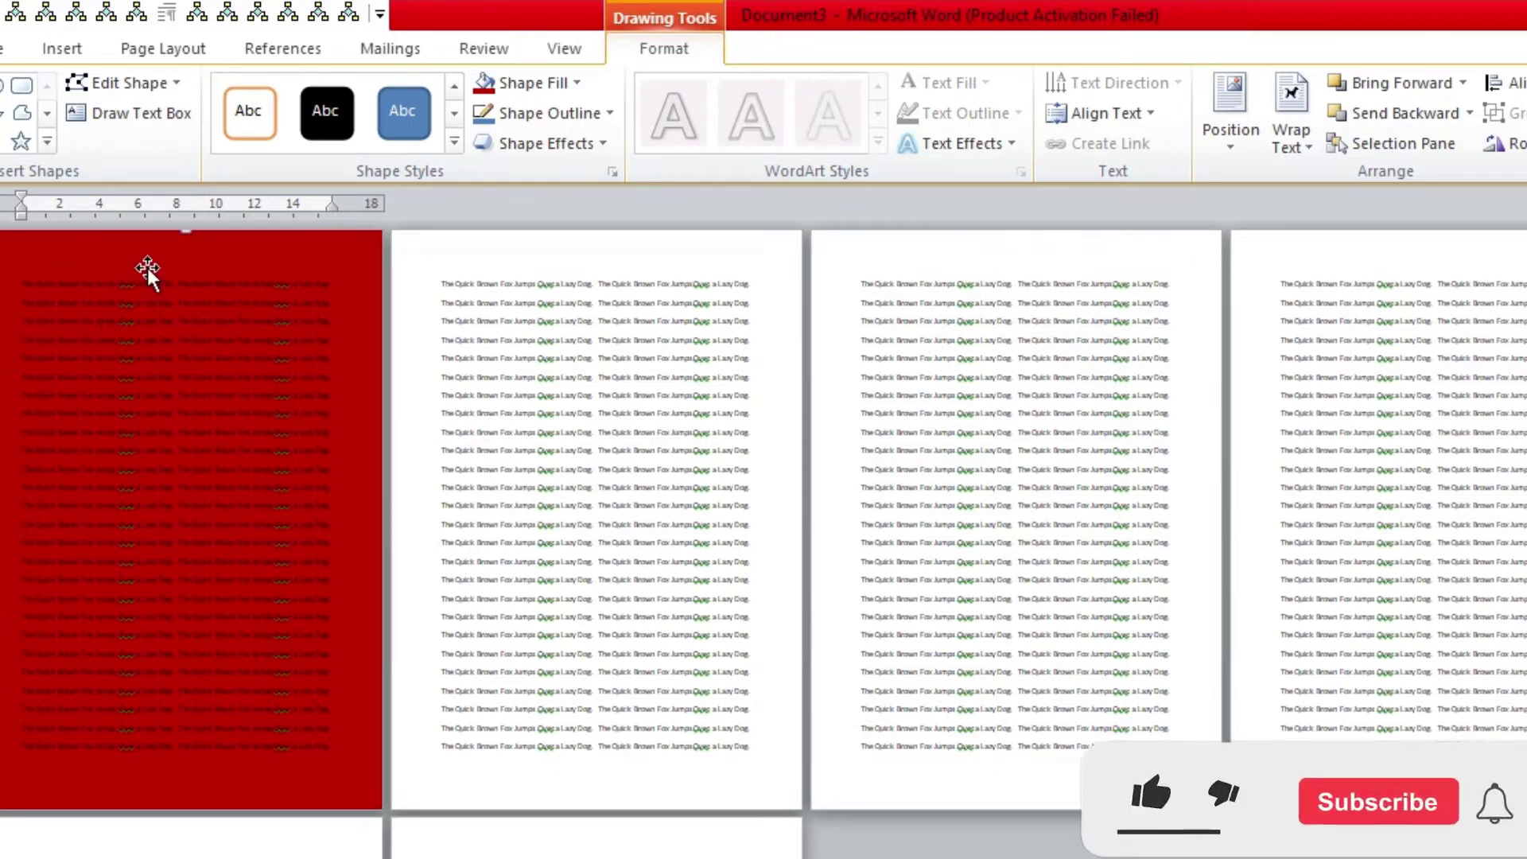
drag(146, 268, 363, 261)
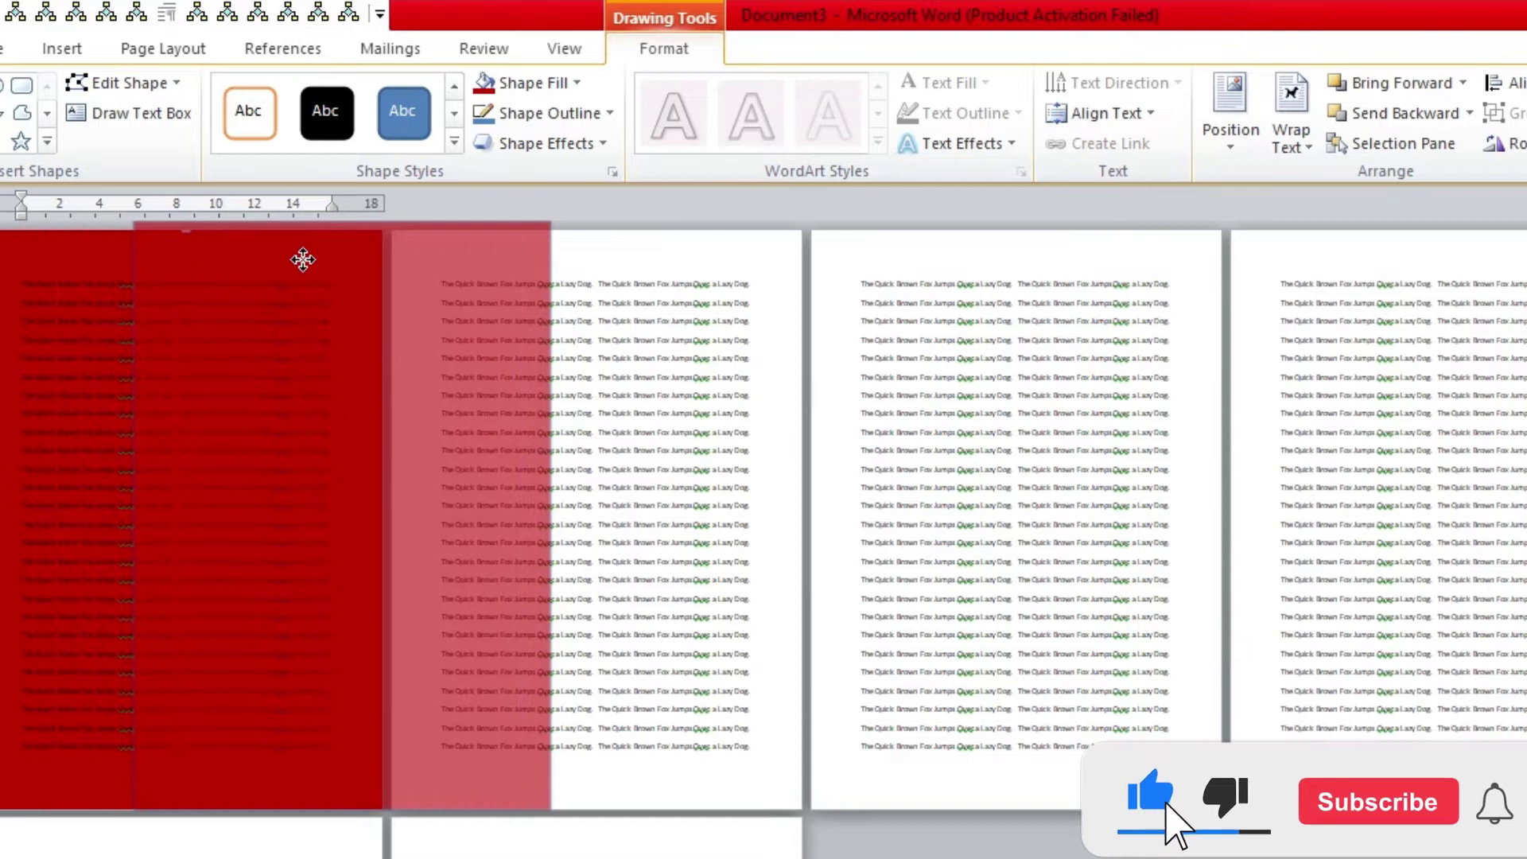
- Place rectangle copies over pages 2 and 3, recoloured blue and yellow
drag(363, 261, 555, 264)
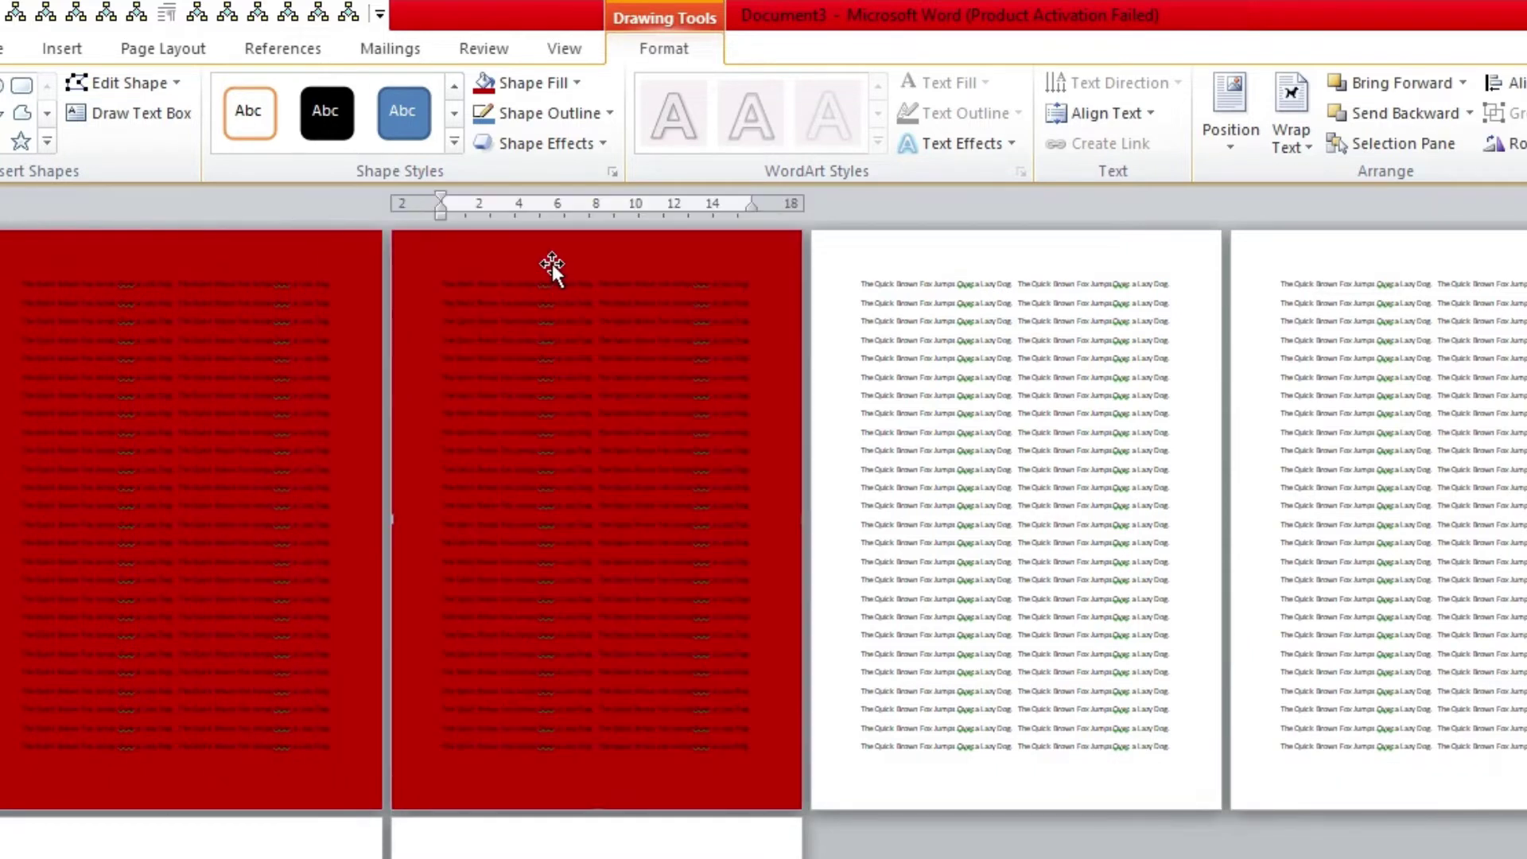
click(576, 83)
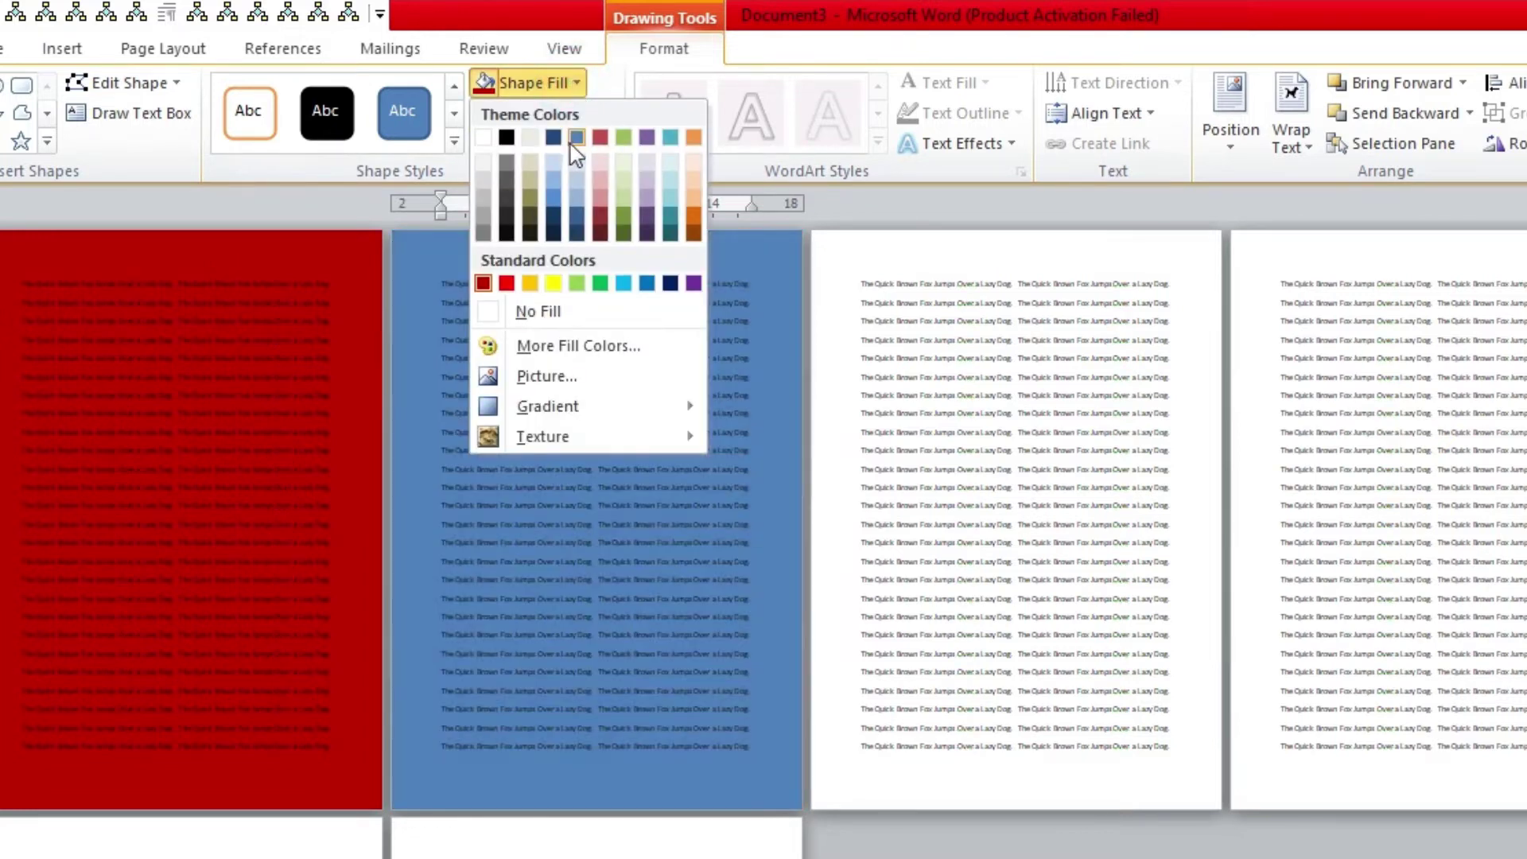
click(577, 140)
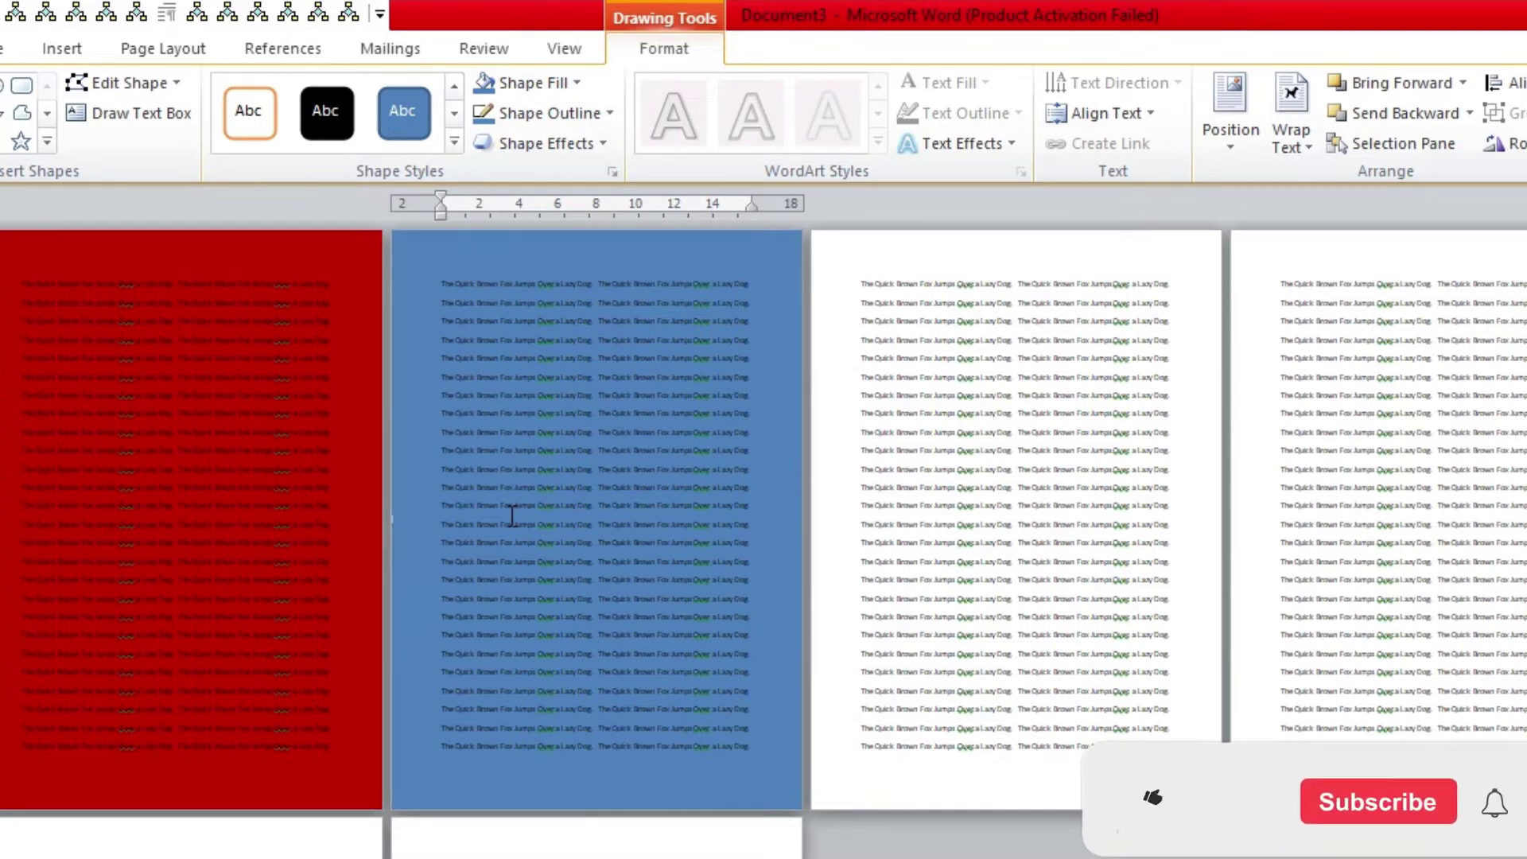
click(512, 513)
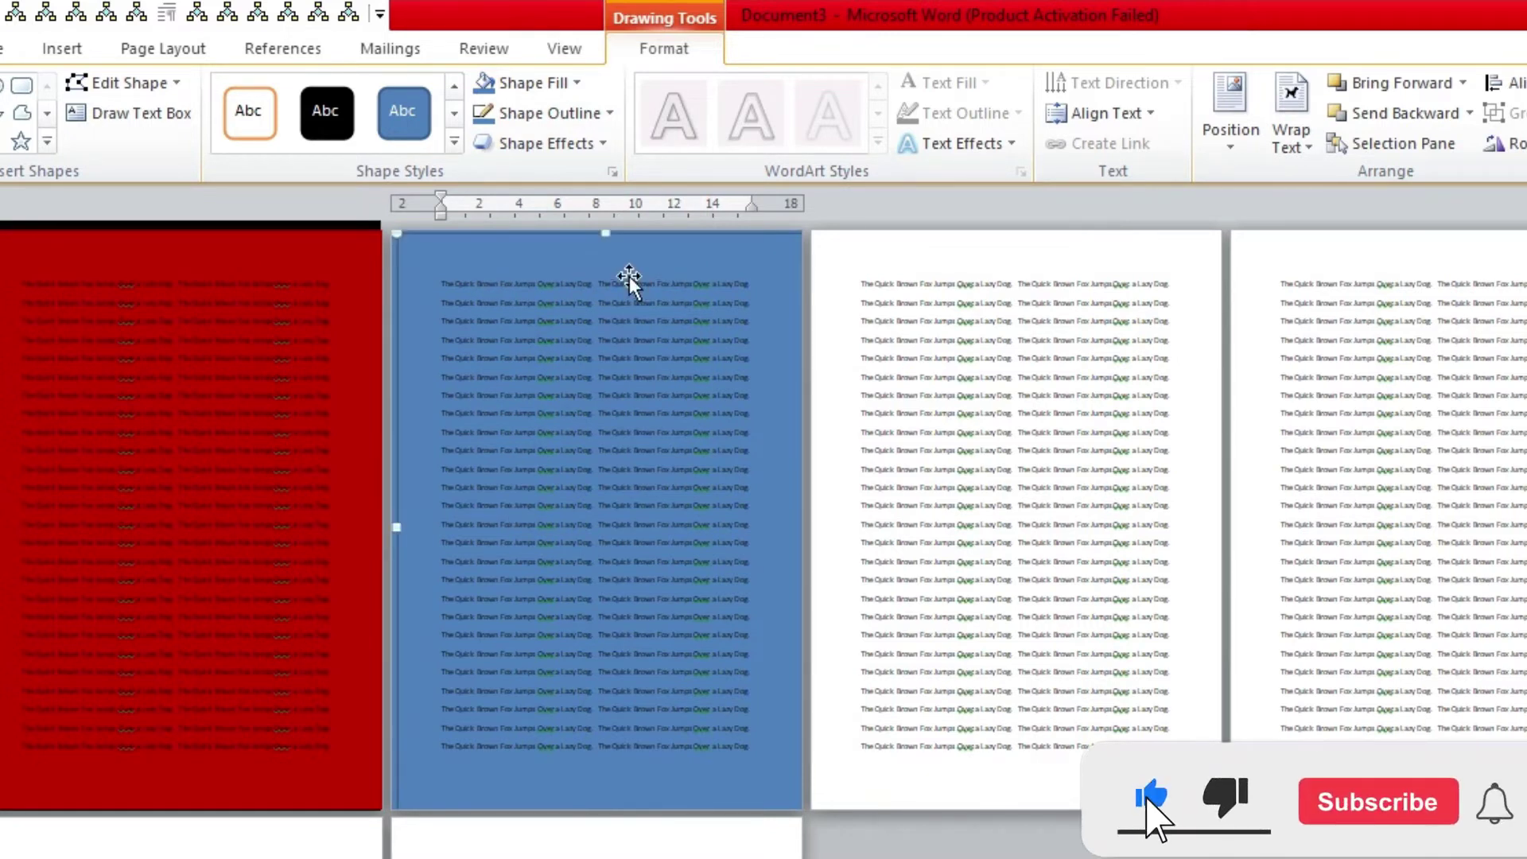
drag(626, 277, 965, 276)
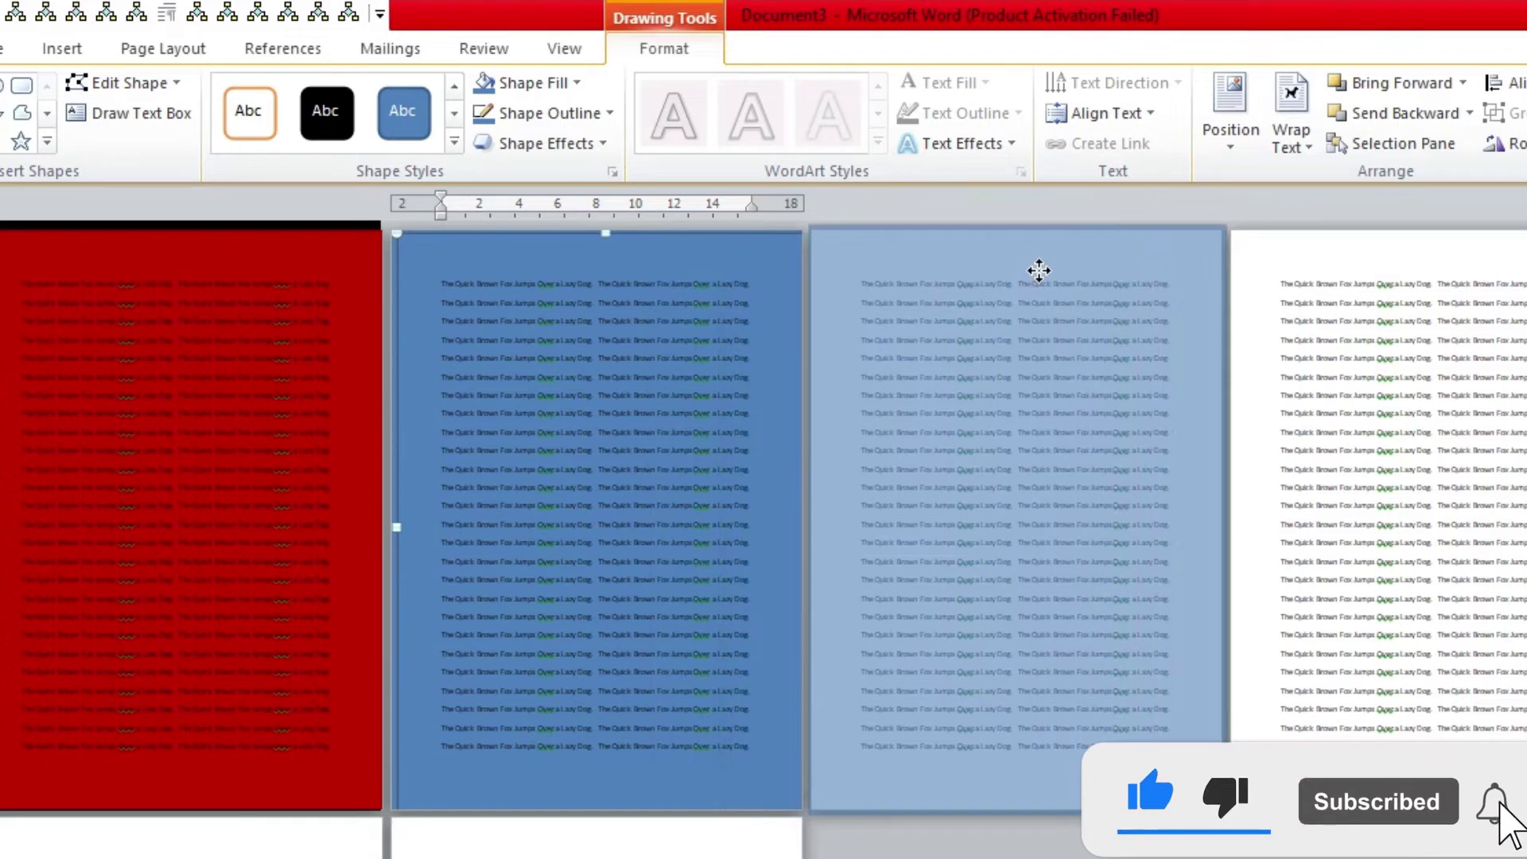
drag(965, 276, 1036, 273)
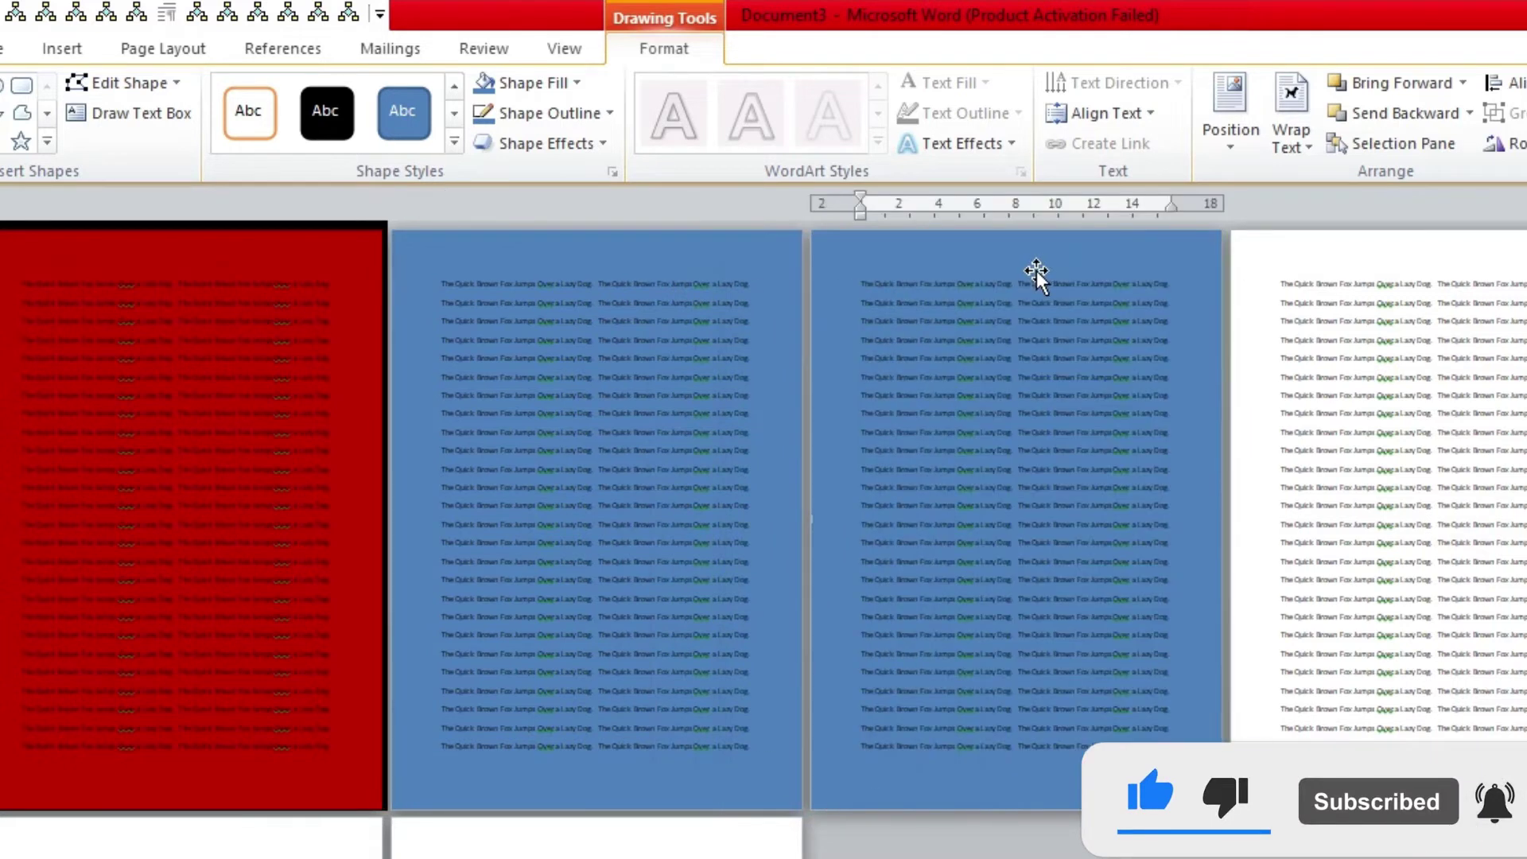
click(572, 83)
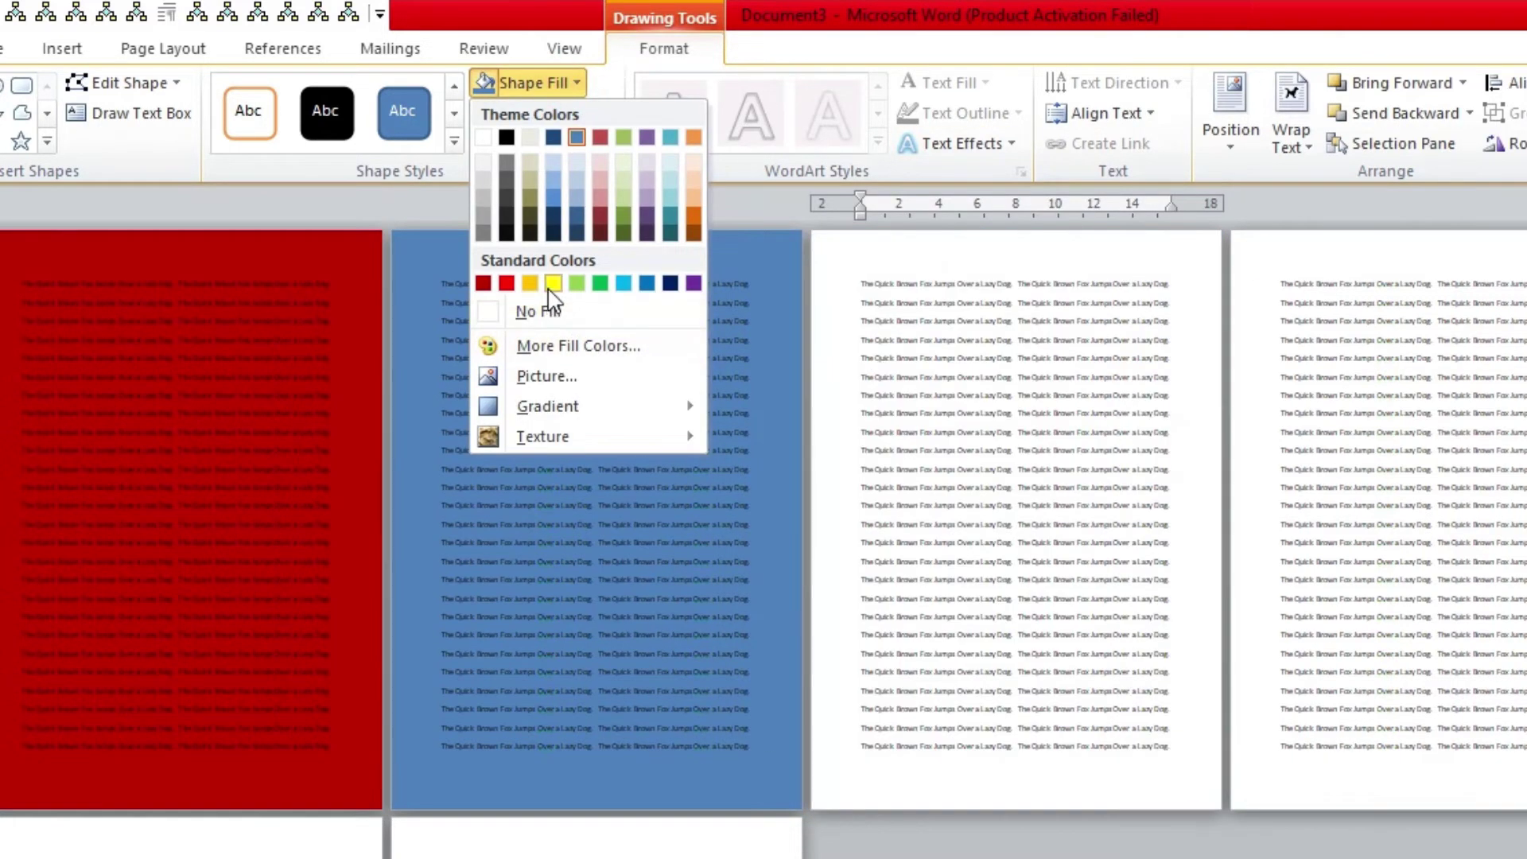
click(552, 284)
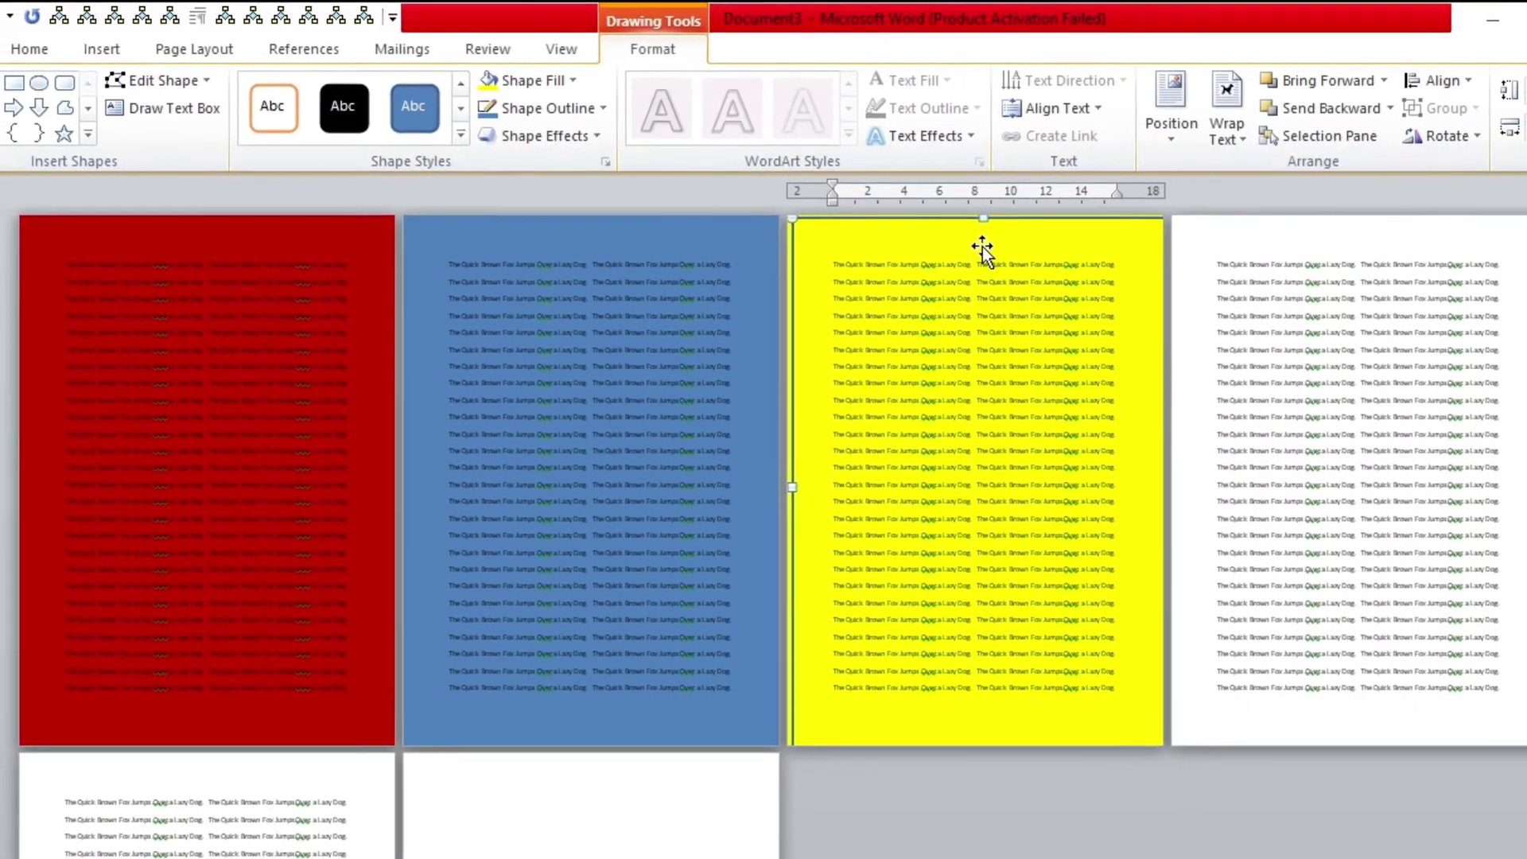
- Cover pages 4 and 5 with rectangle copies filled green and dark blue
drag(982, 247, 1278, 243)
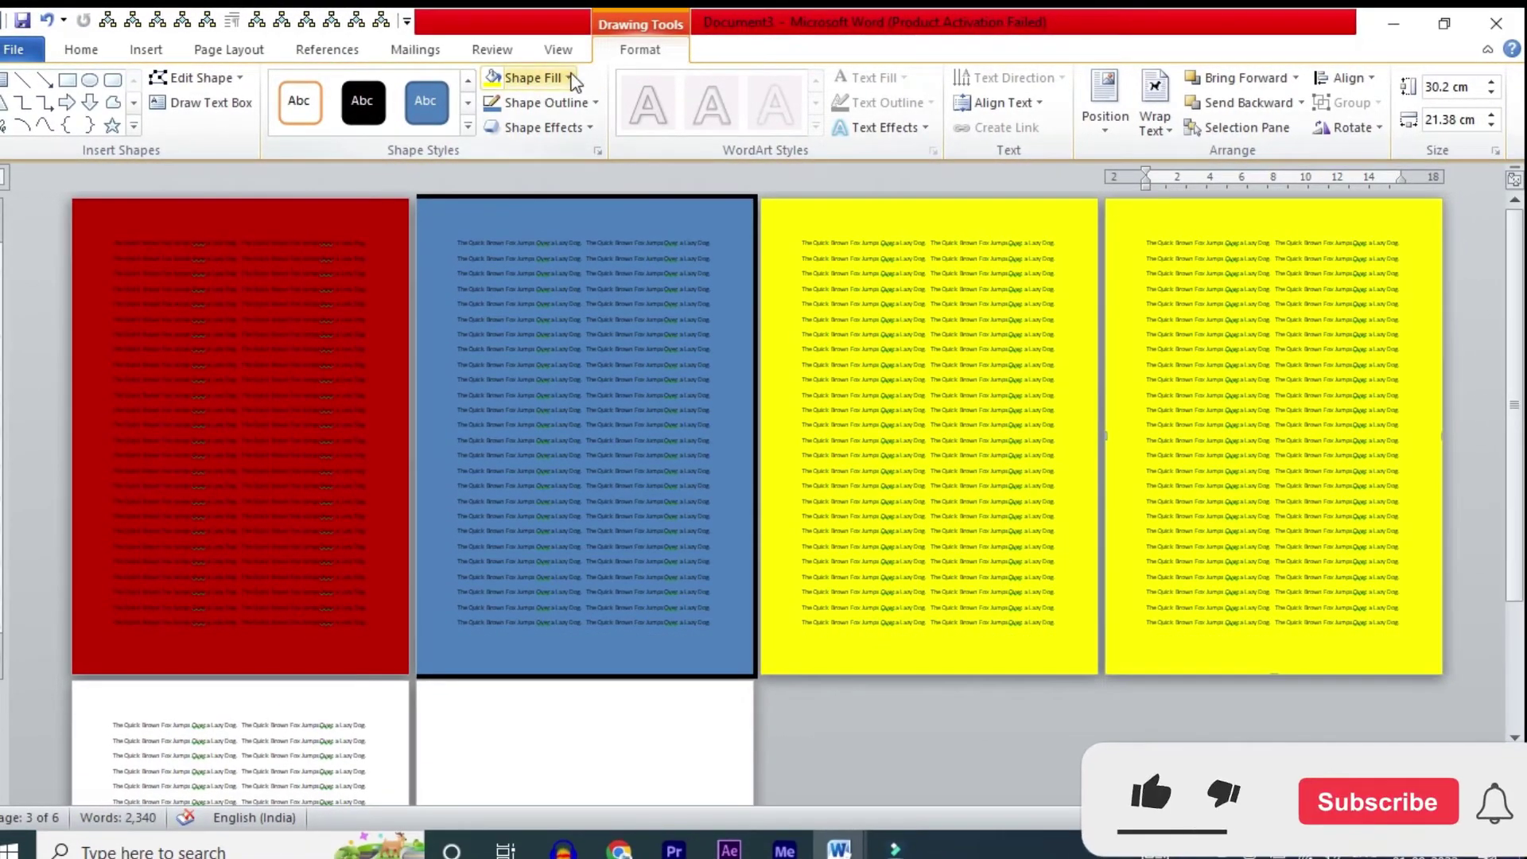
click(568, 77)
click(588, 242)
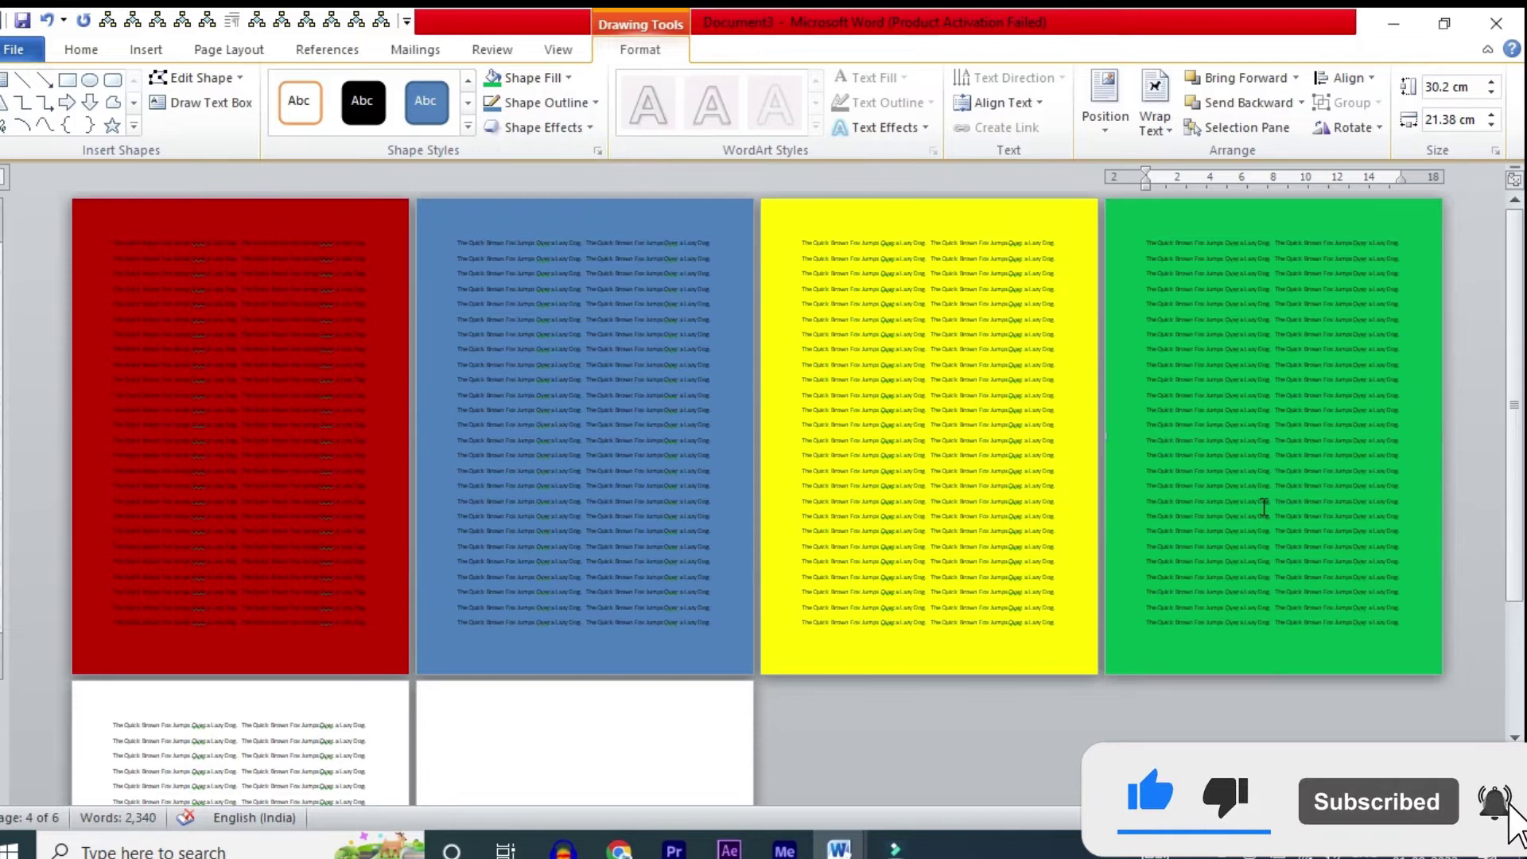
drag(1347, 337, 1106, 706)
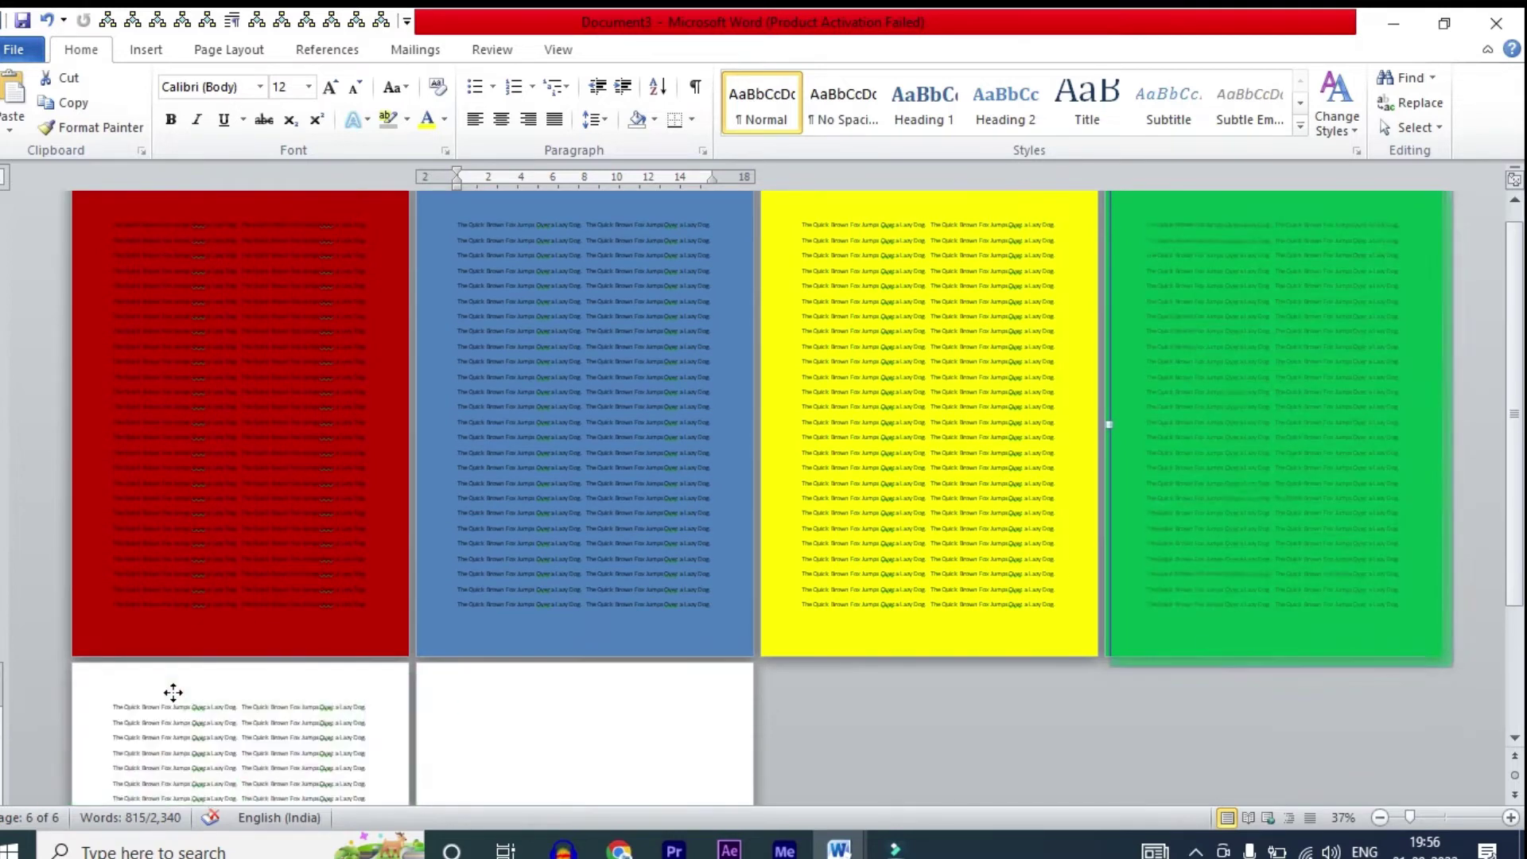
click(174, 691)
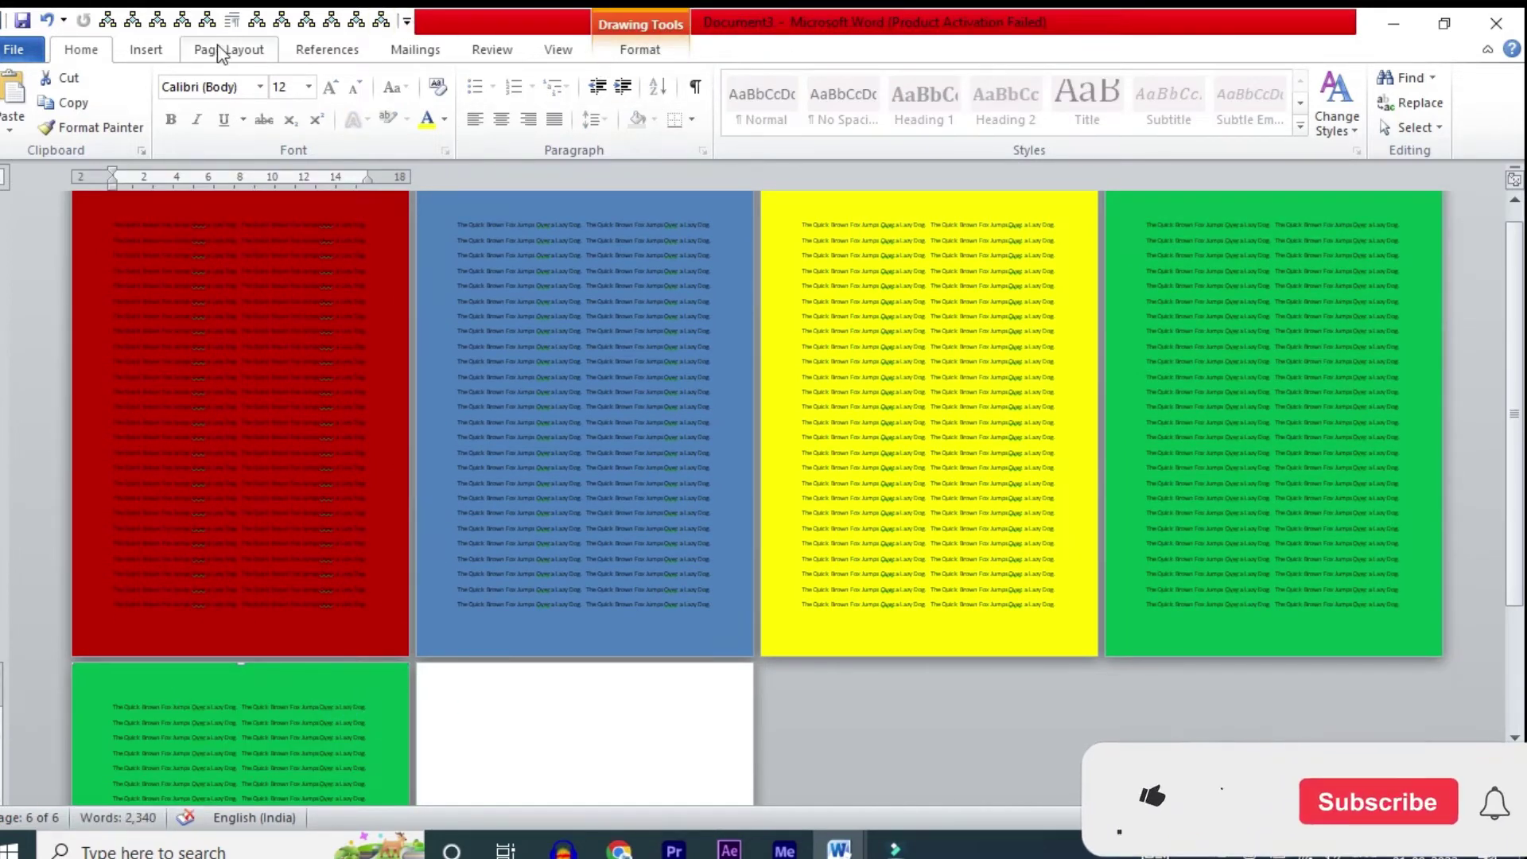
click(236, 56)
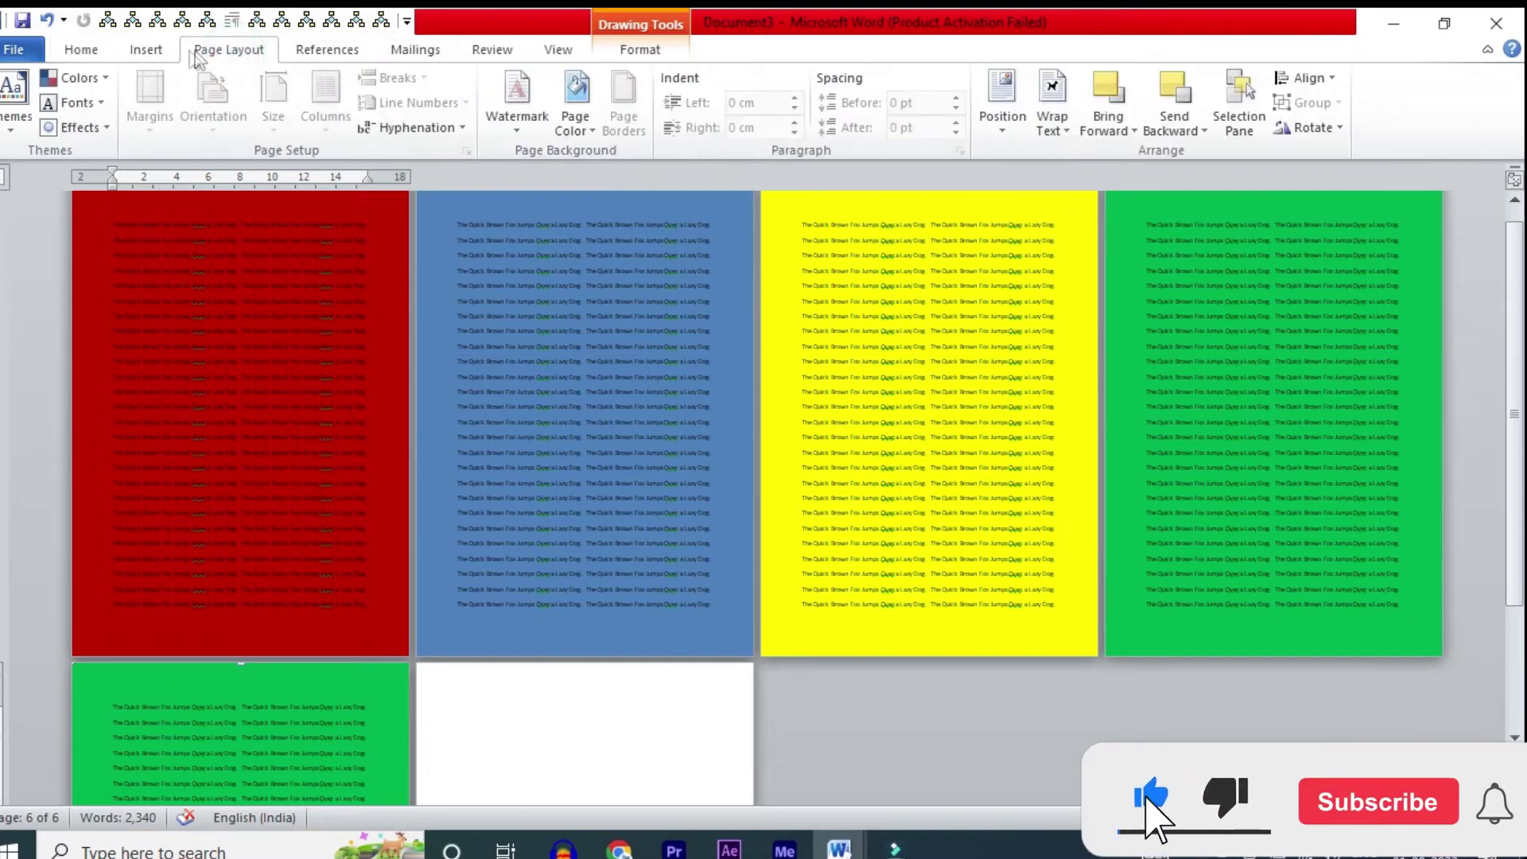
click(146, 49)
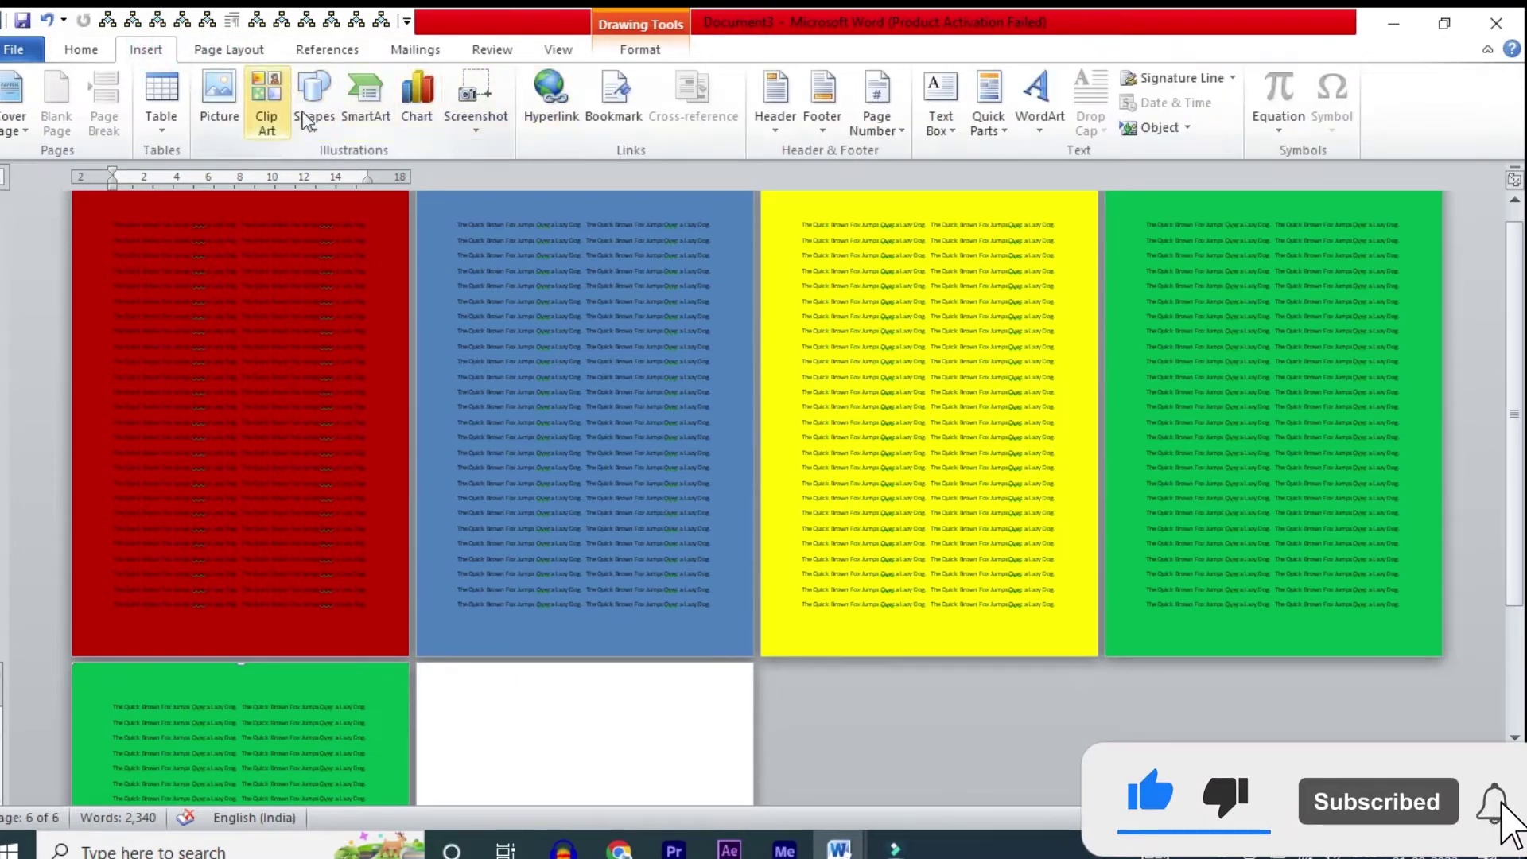
click(559, 50)
click(640, 49)
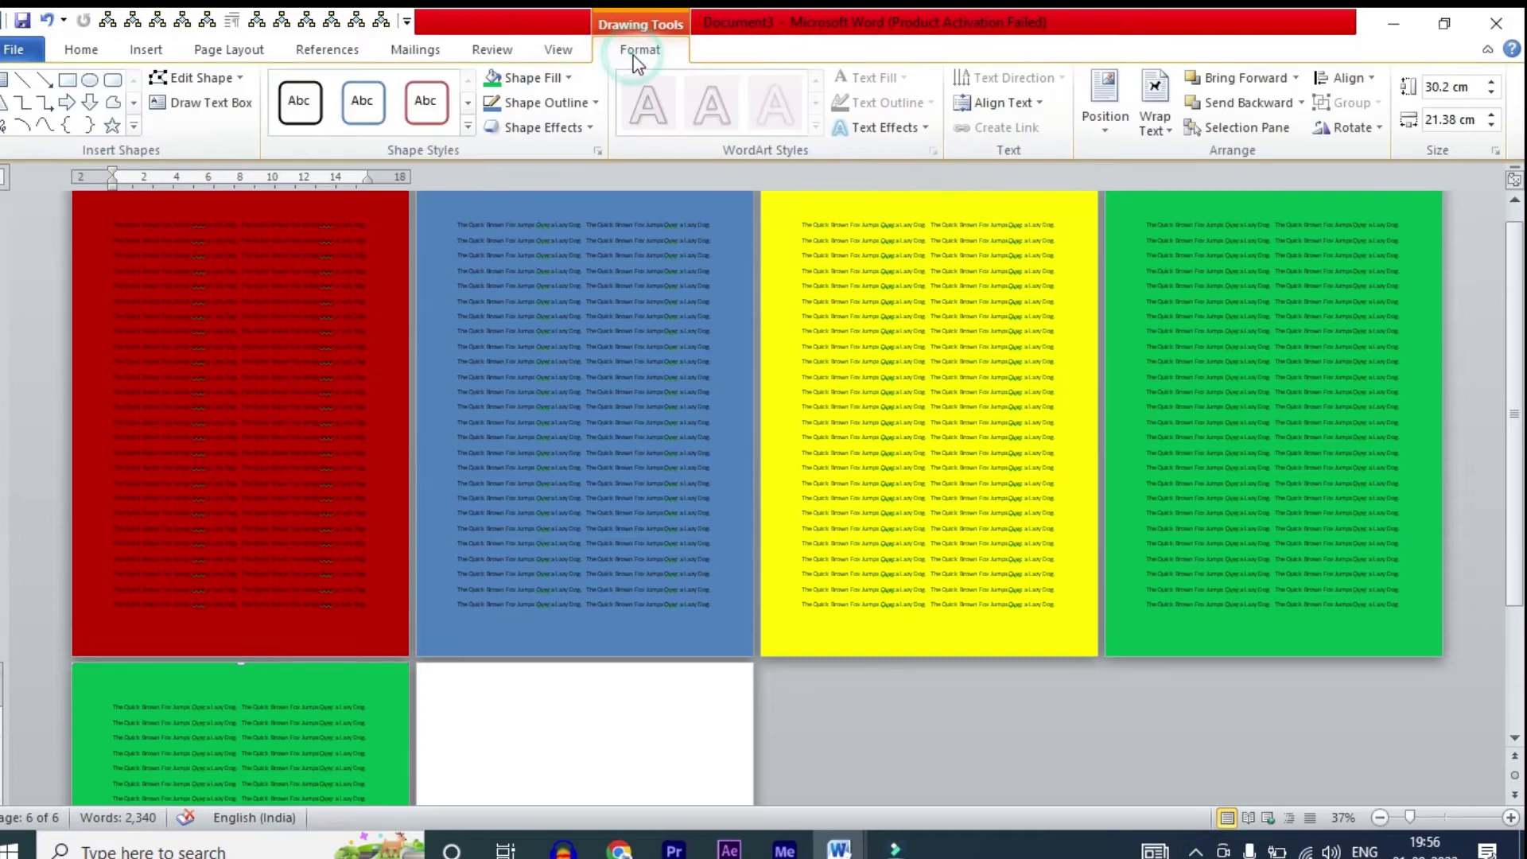
click(569, 78)
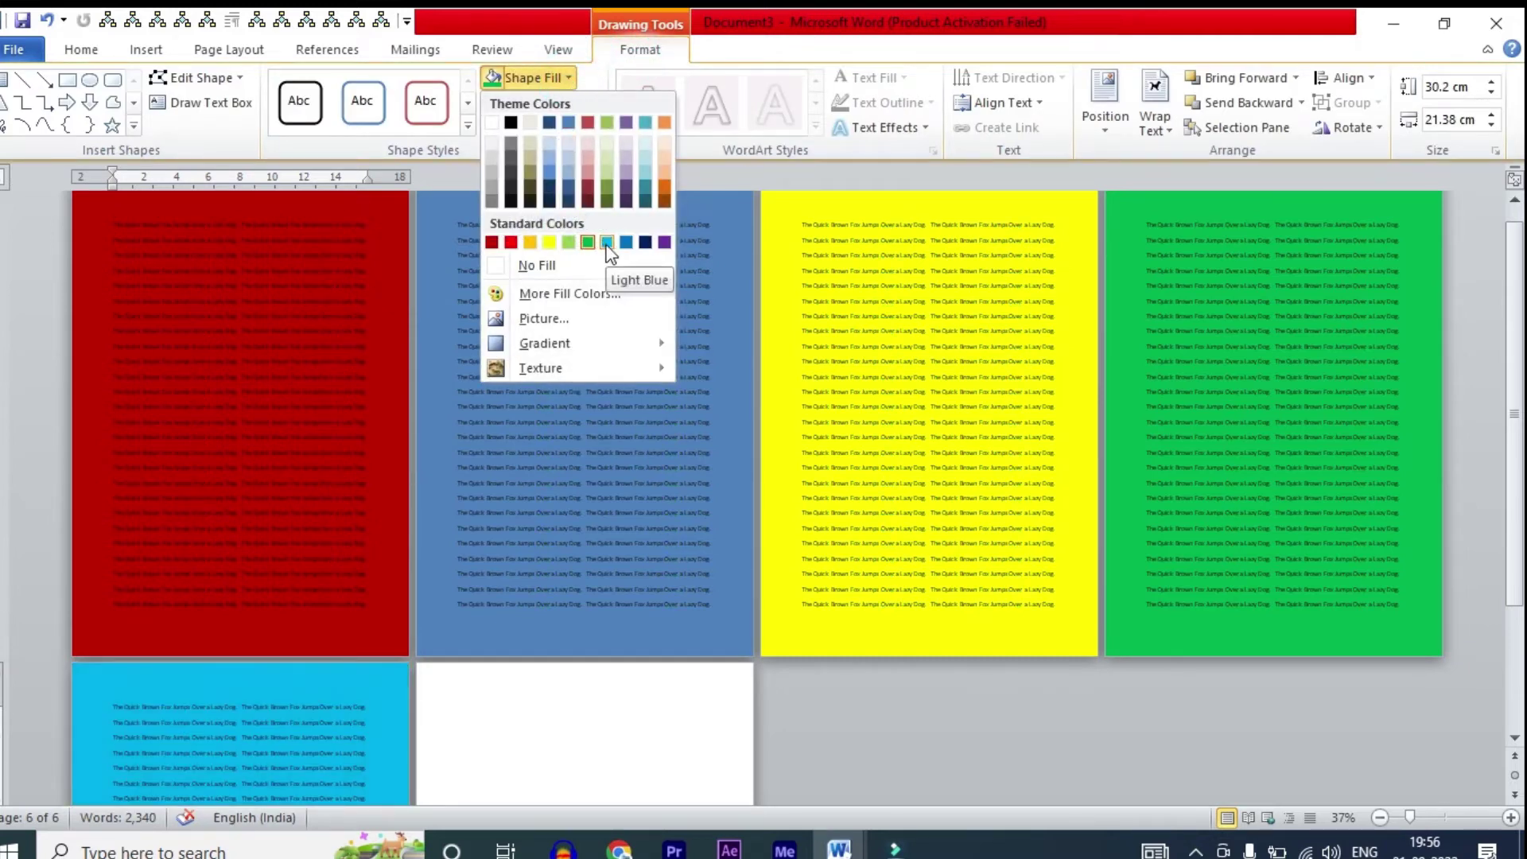
click(645, 243)
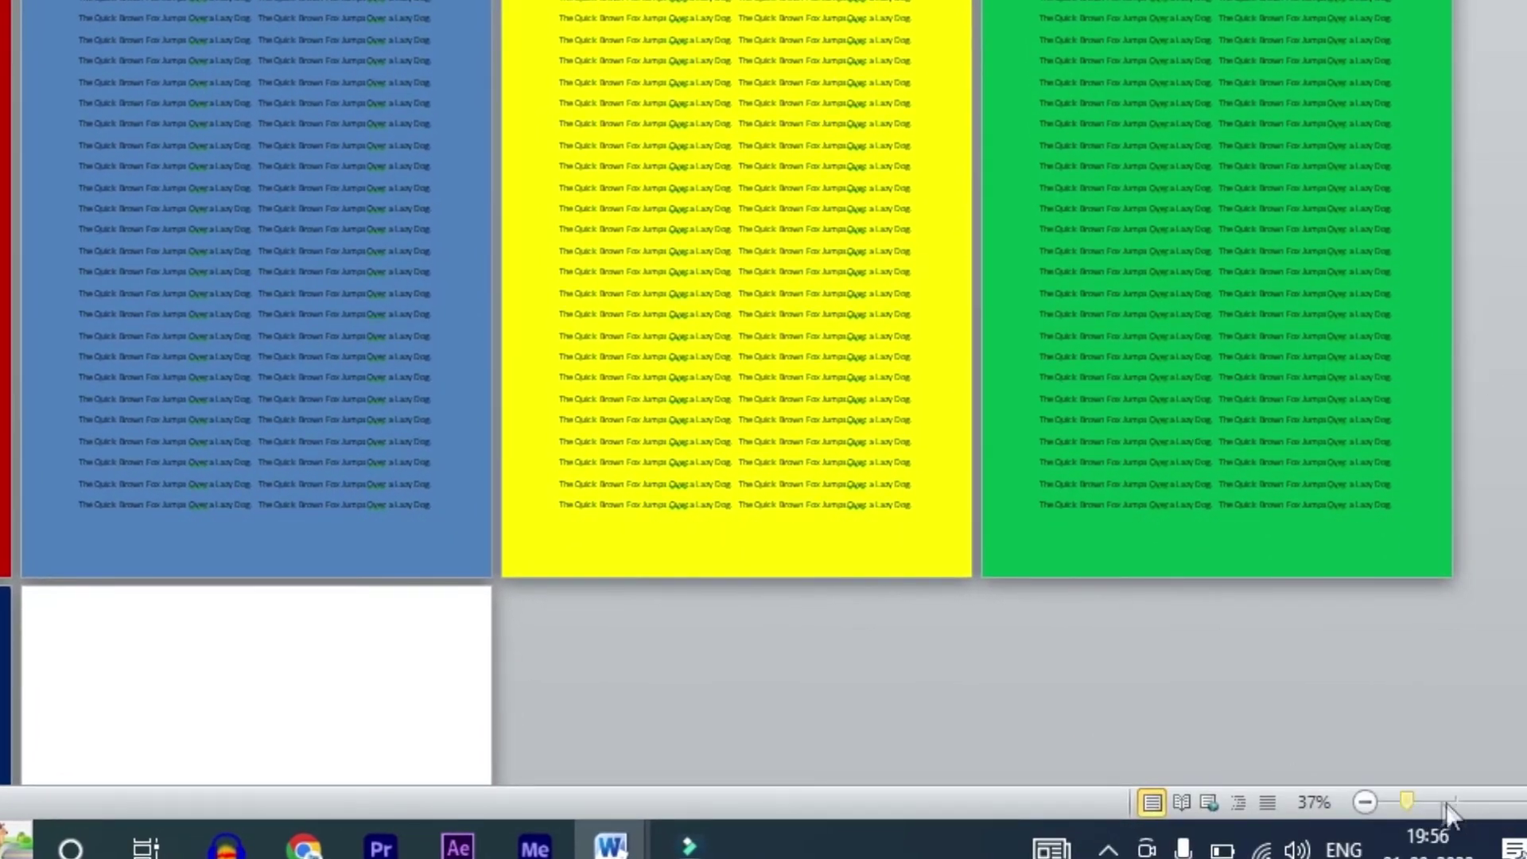
- Zoom the document in through 75% to 116% and scroll back to page 1
click(1451, 805)
click(1461, 805)
click(1467, 804)
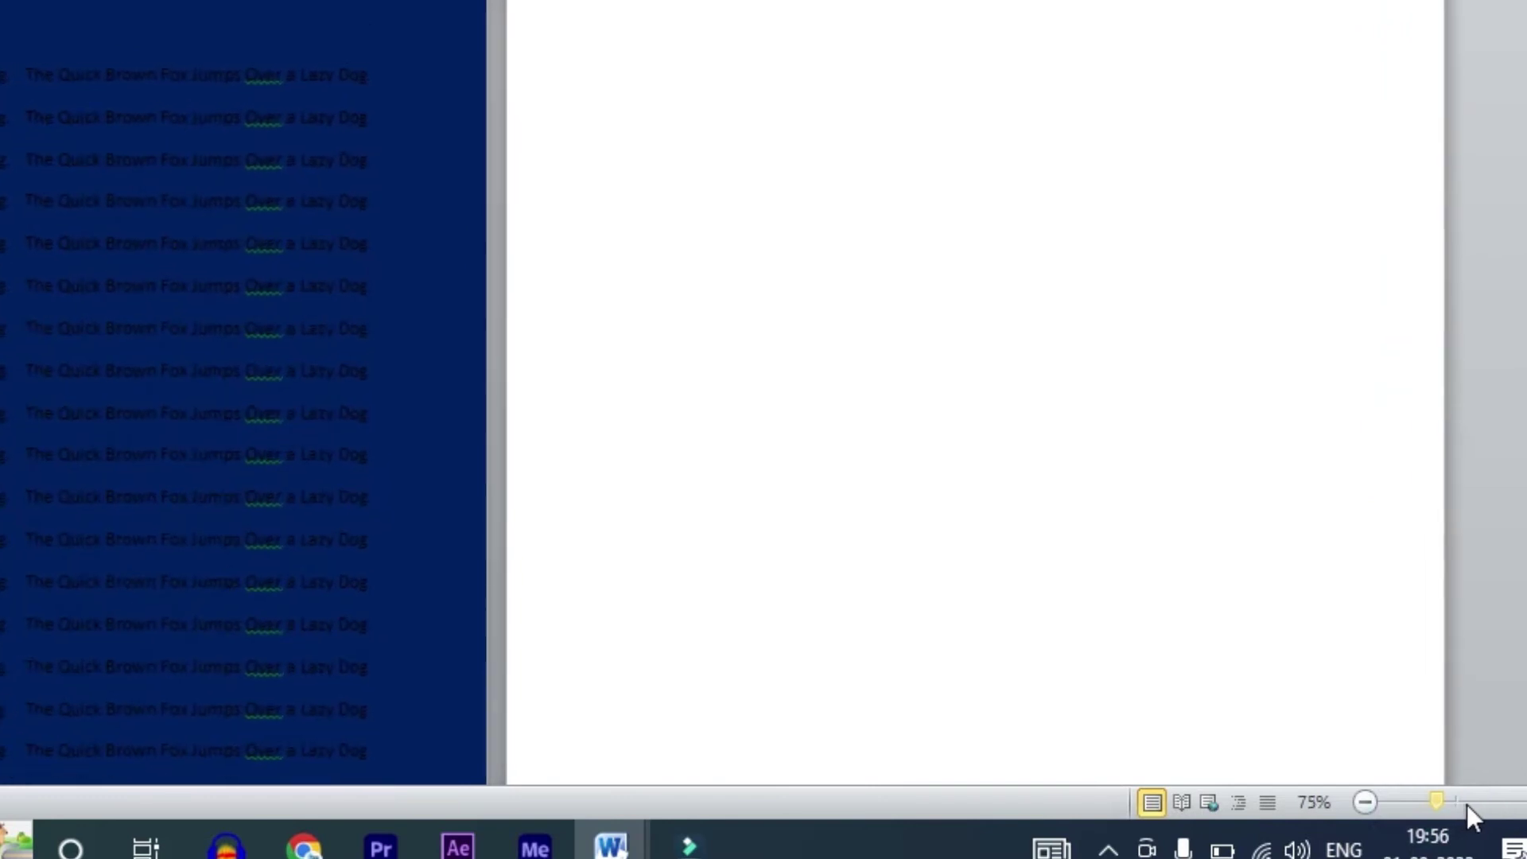
click(1474, 804)
click(1477, 805)
click(1477, 805)
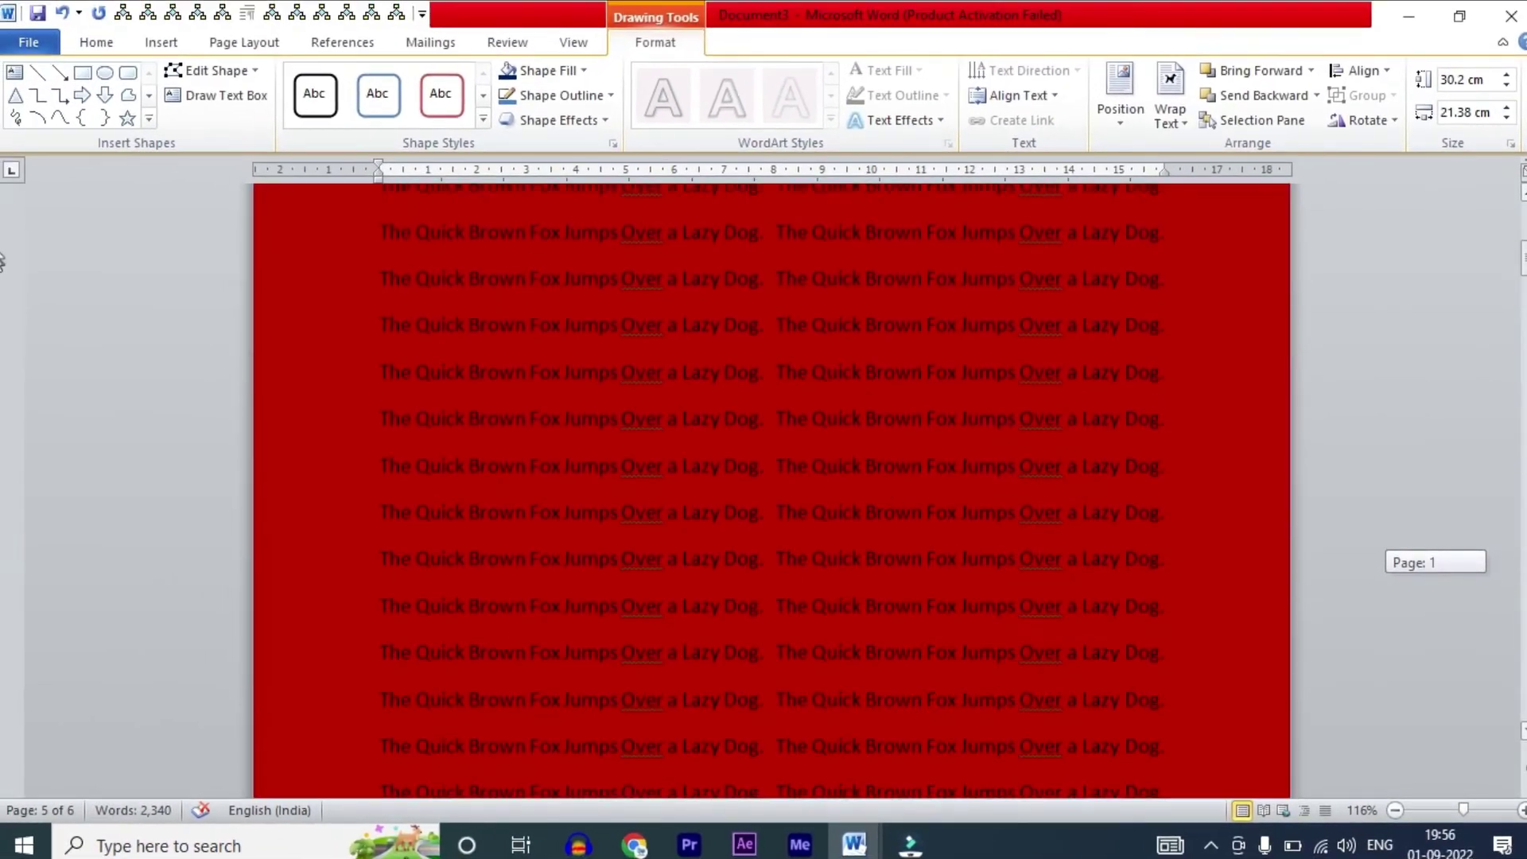
scroll(1524, 201, up, 1)
scroll(2, 326, down, 5)
scroll(4, 137, up, 5)
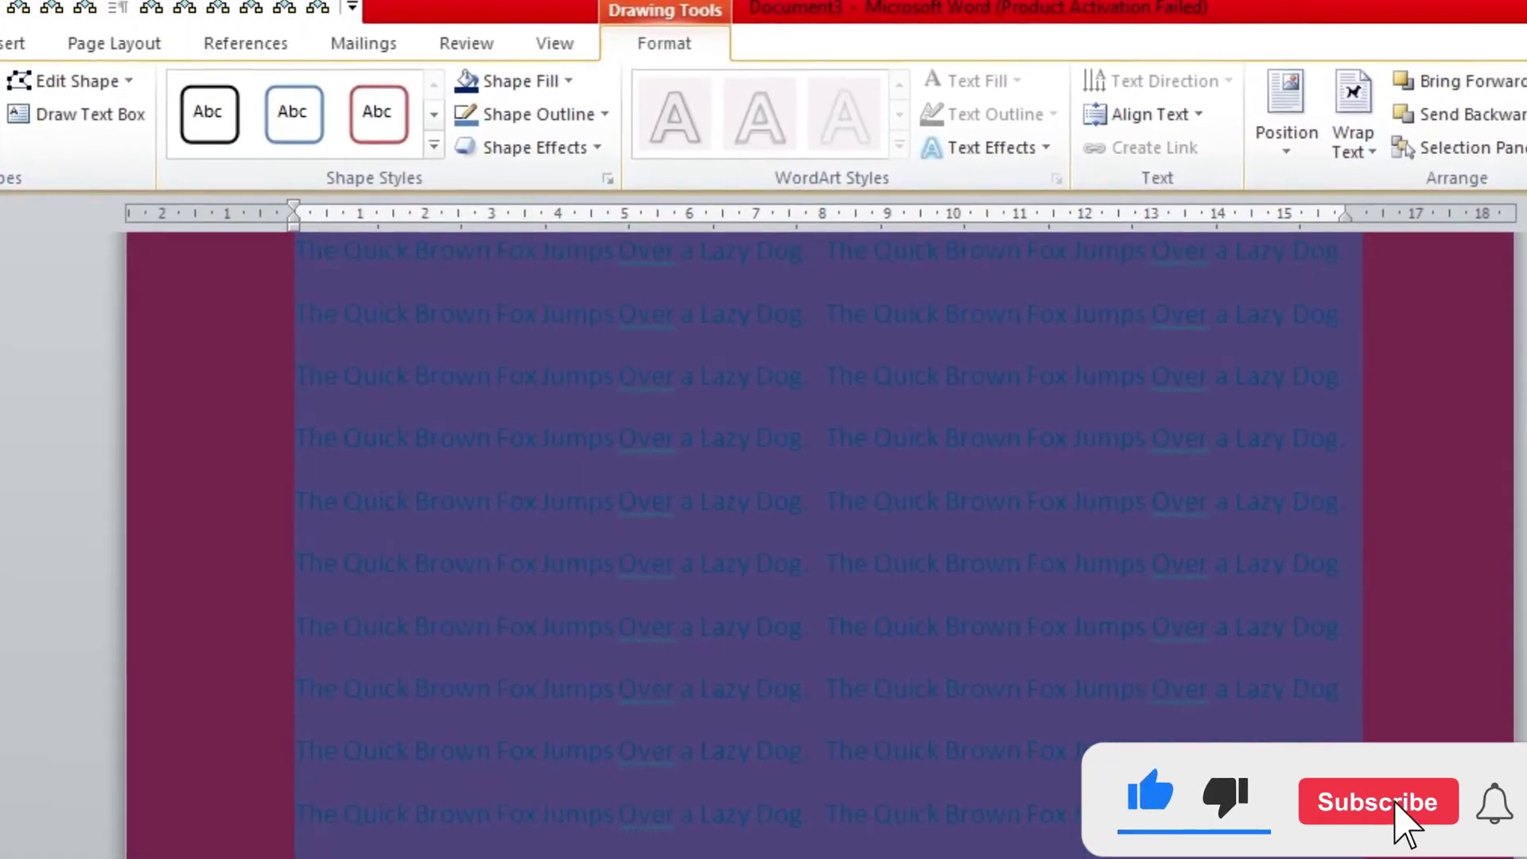
- Change the font colour of page 1's selected text to Yellow
click(522, 262)
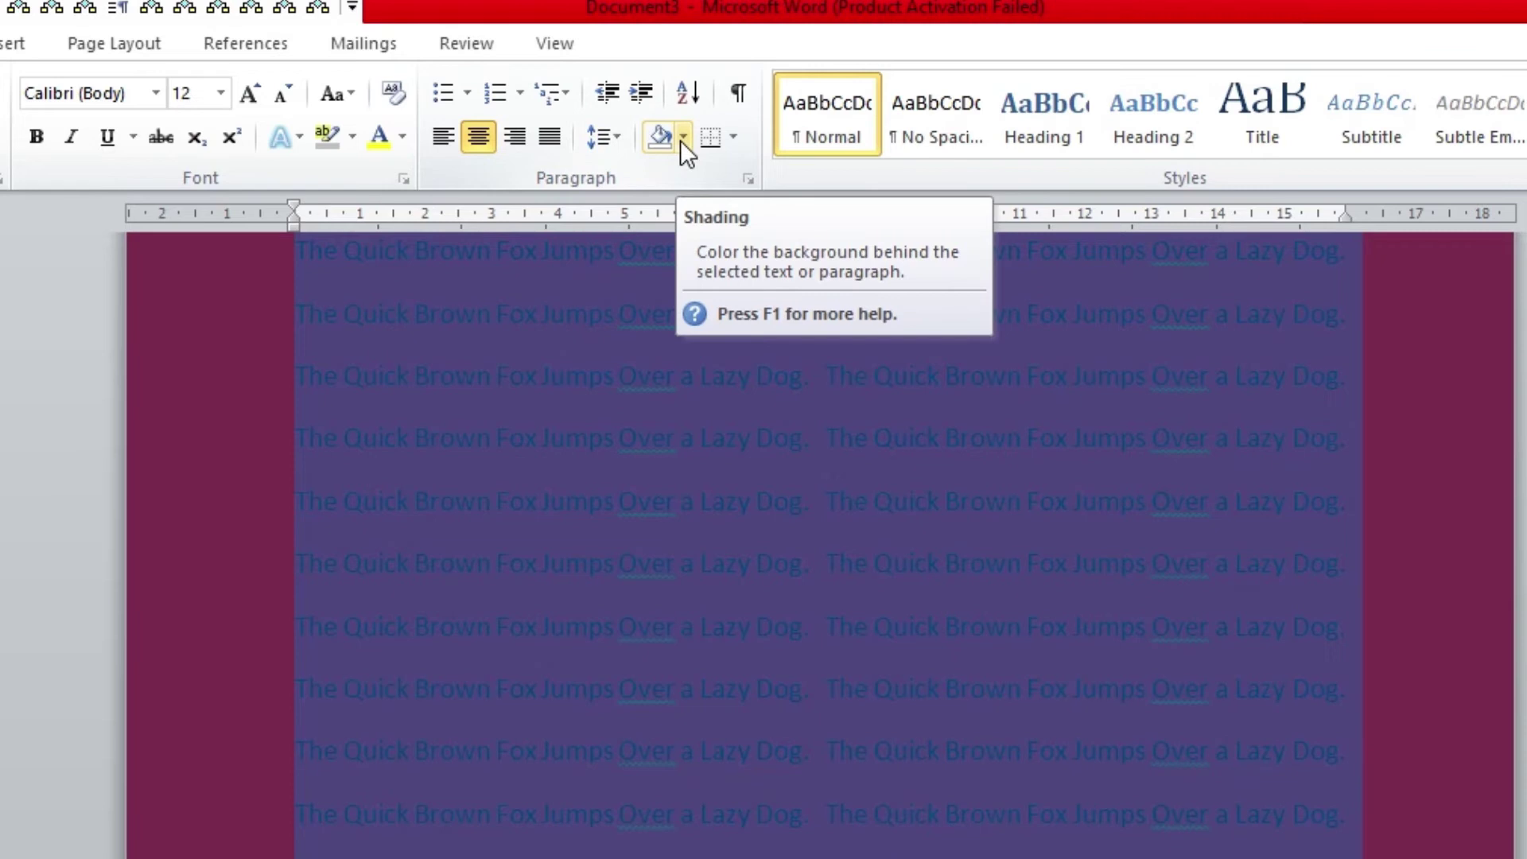
click(402, 138)
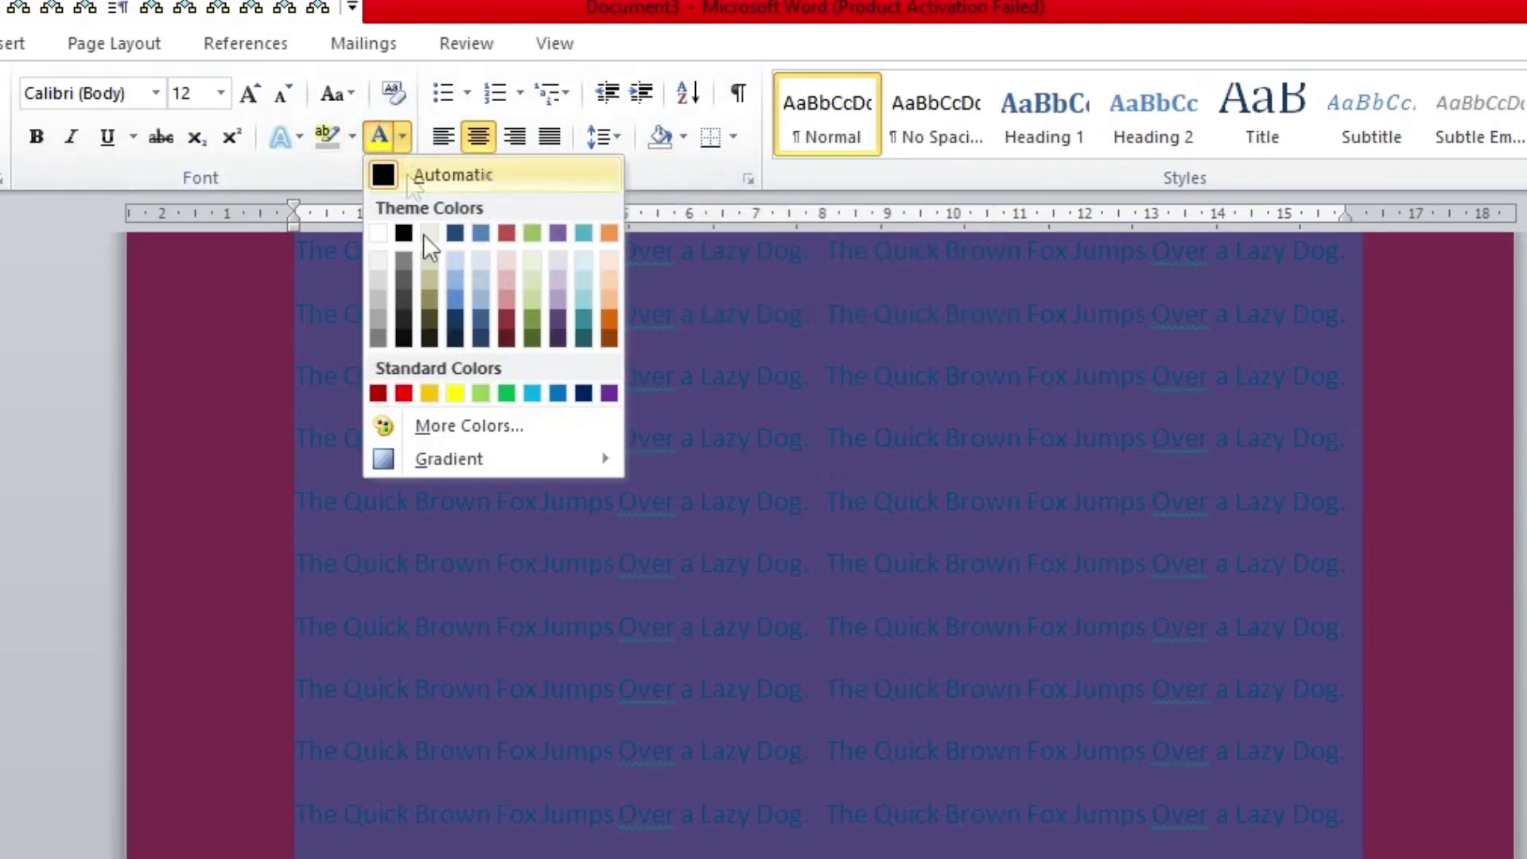
click(458, 396)
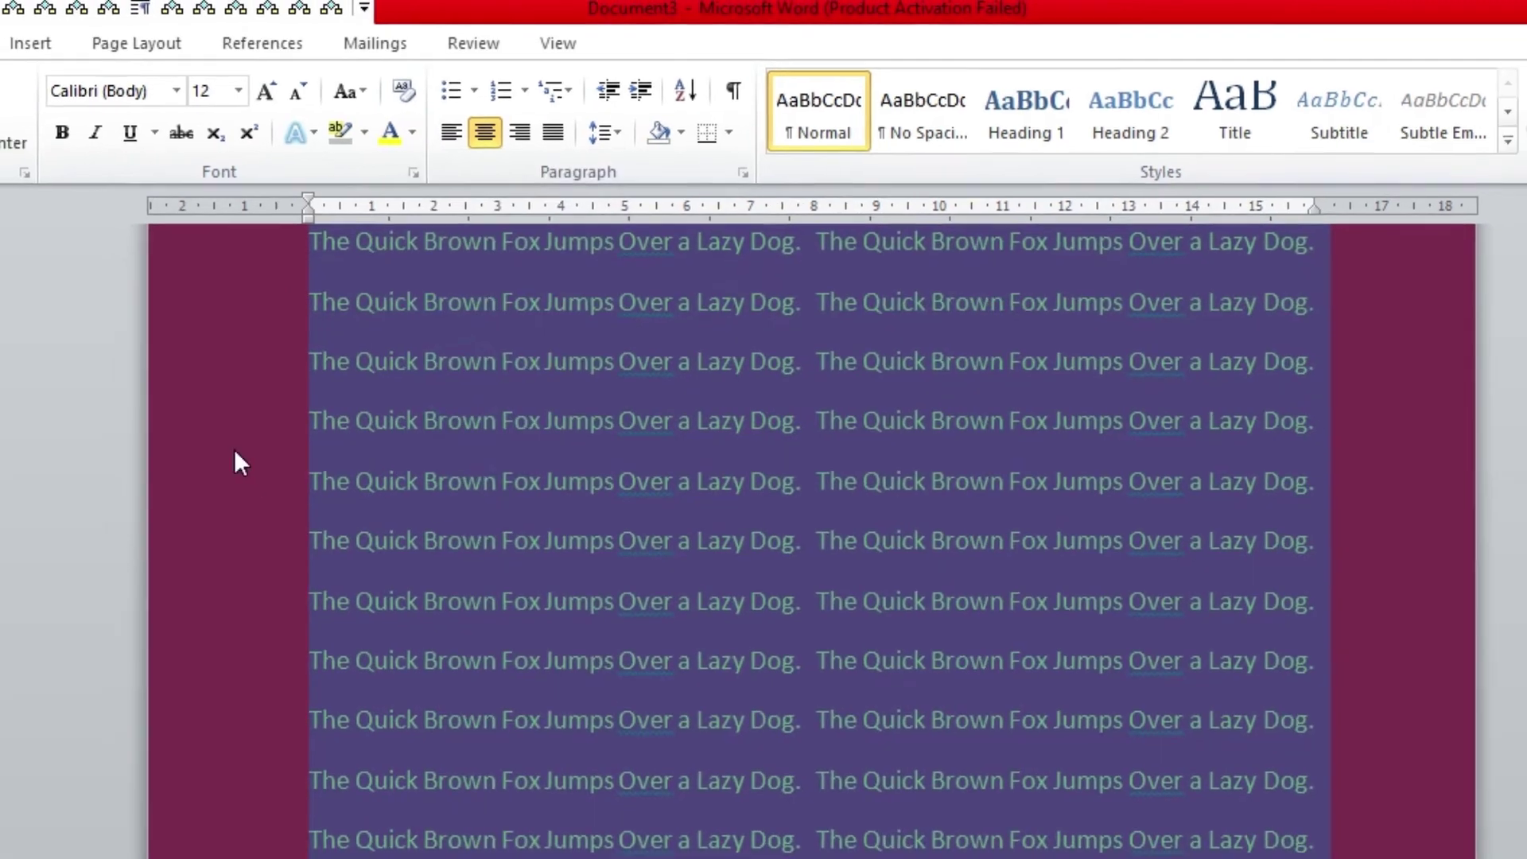
scroll(811, 478, down, 5)
scroll(811, 478, down, 3)
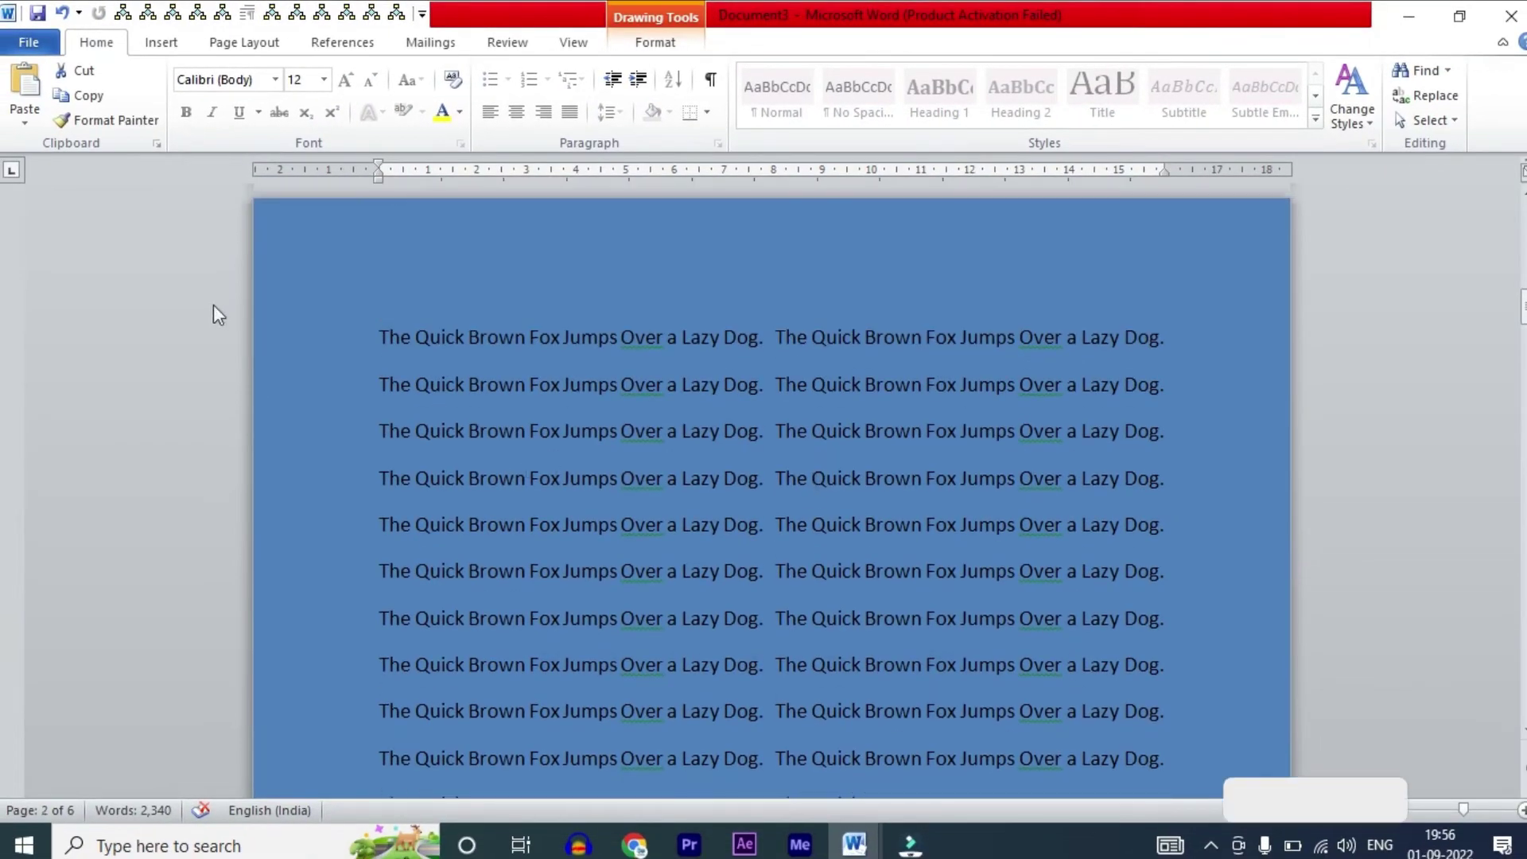
- Set the font colour of page 2's text on the blue background to Red, then deselect it
scroll(521, 445, up, 5)
scroll(521, 446, up, 3)
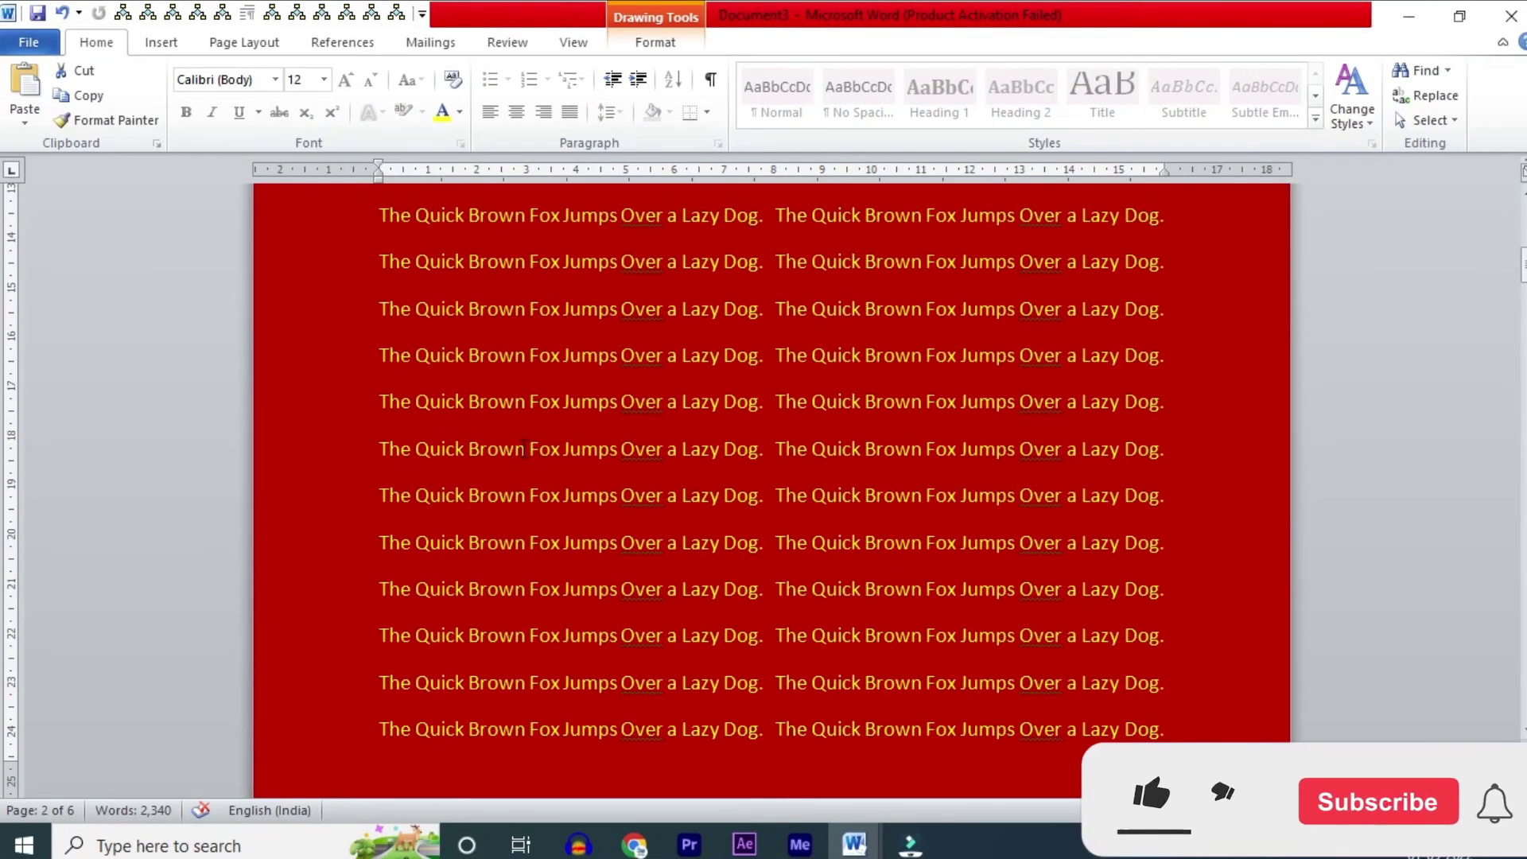
scroll(521, 446, down, 5)
scroll(521, 446, down, 3)
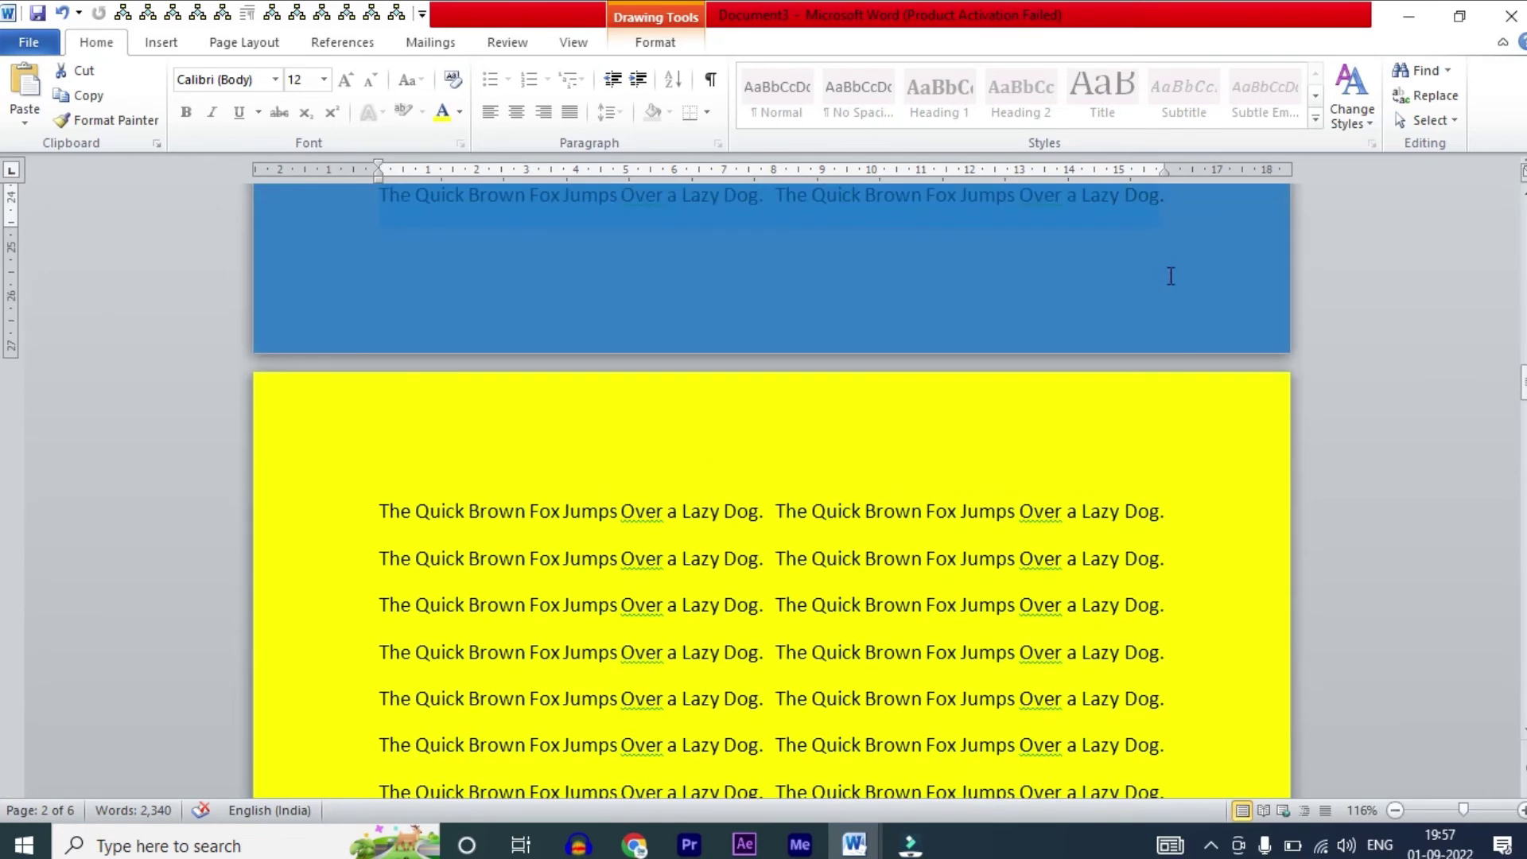
scroll(1199, 211, up, 1)
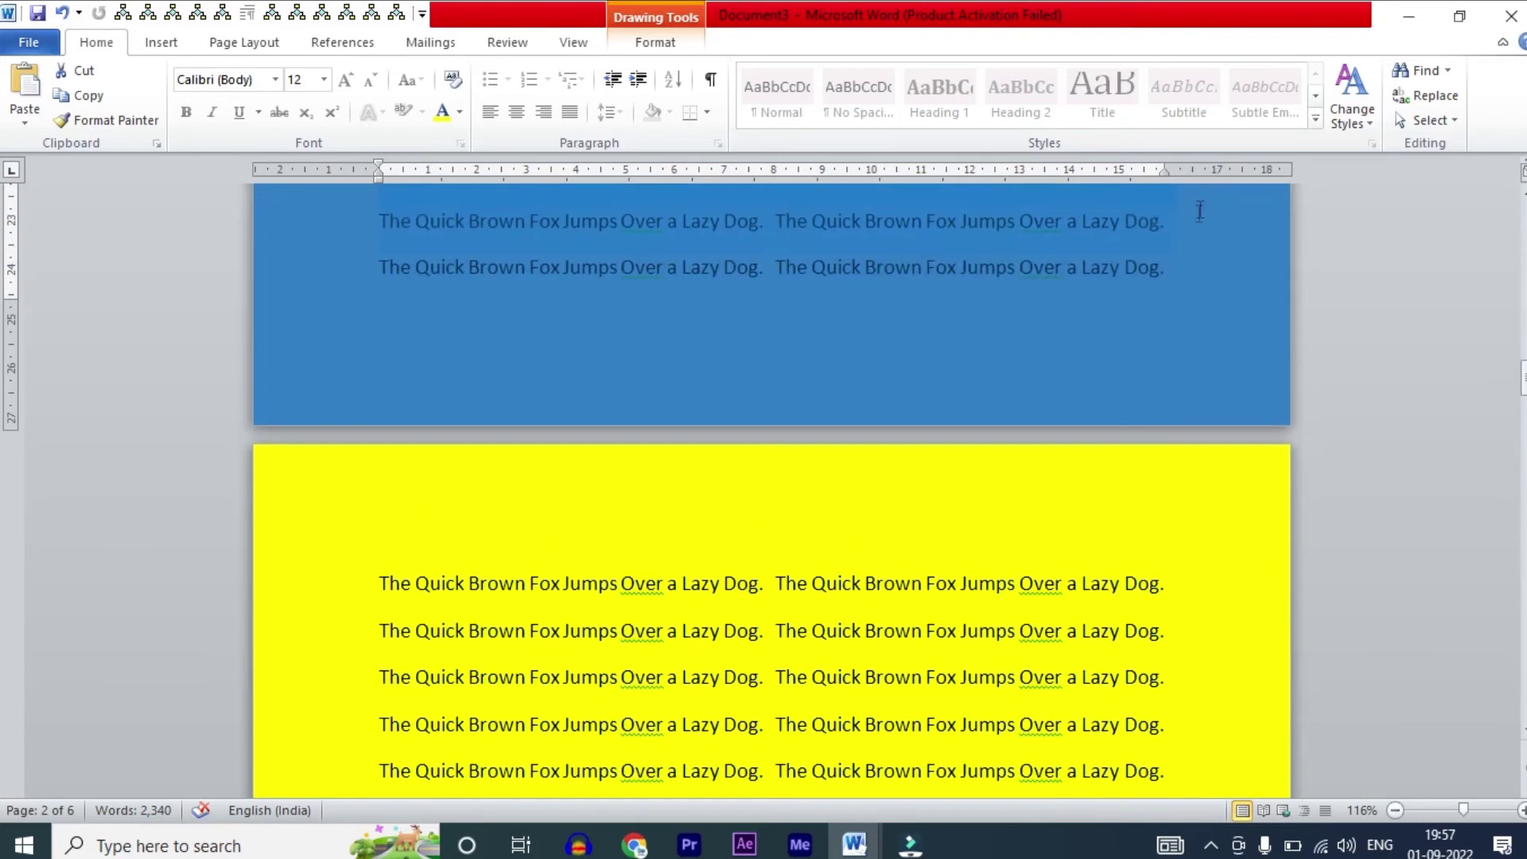
click(1177, 275)
click(459, 112)
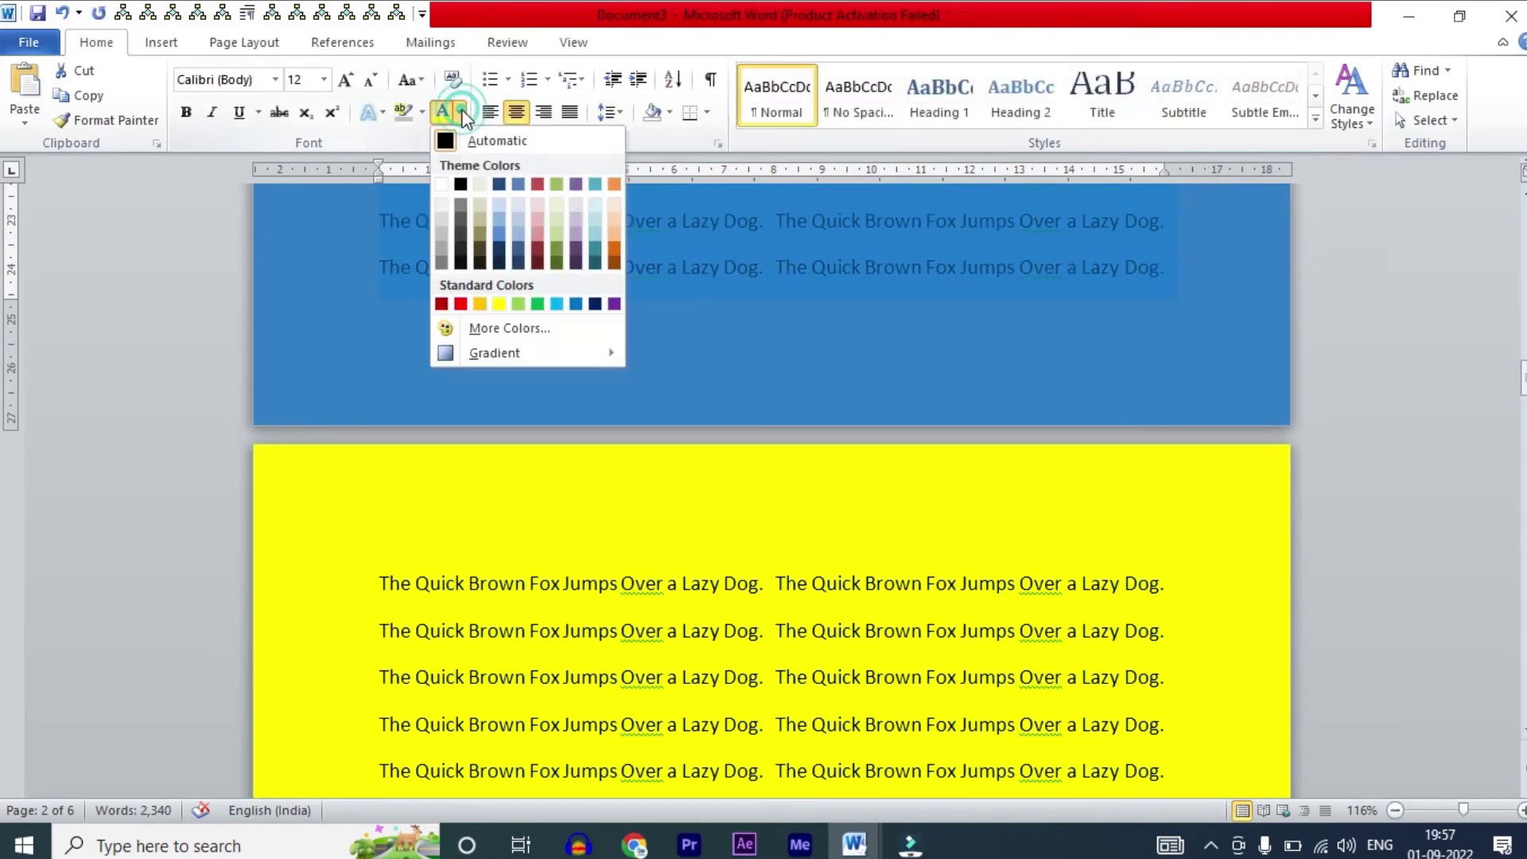
click(461, 304)
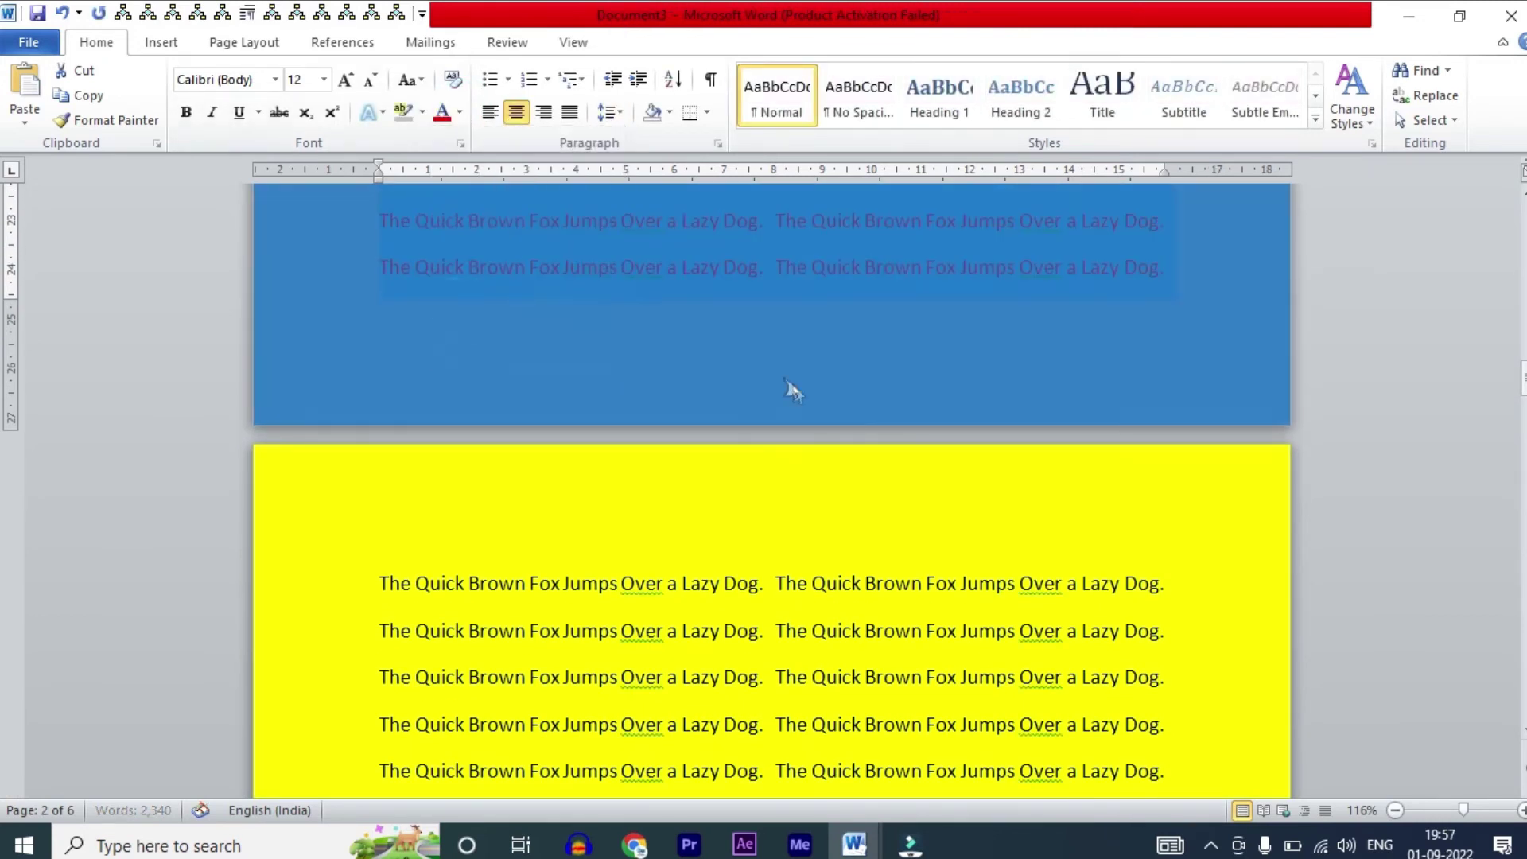
scroll(783, 377, up, 4)
click(783, 377)
scroll(441, 384, up, 5)
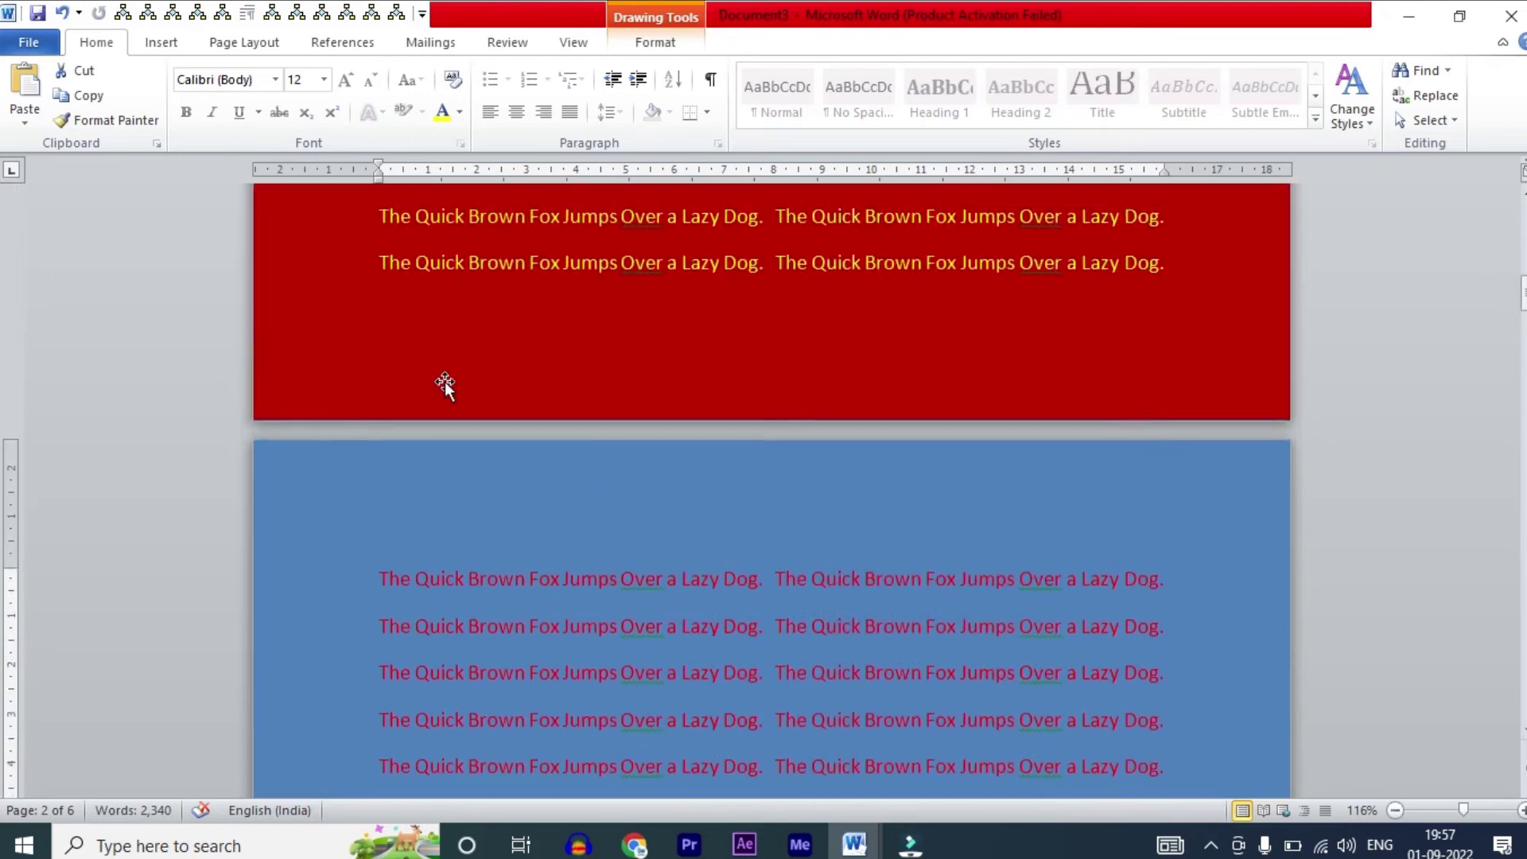
scroll(443, 385, up, 5)
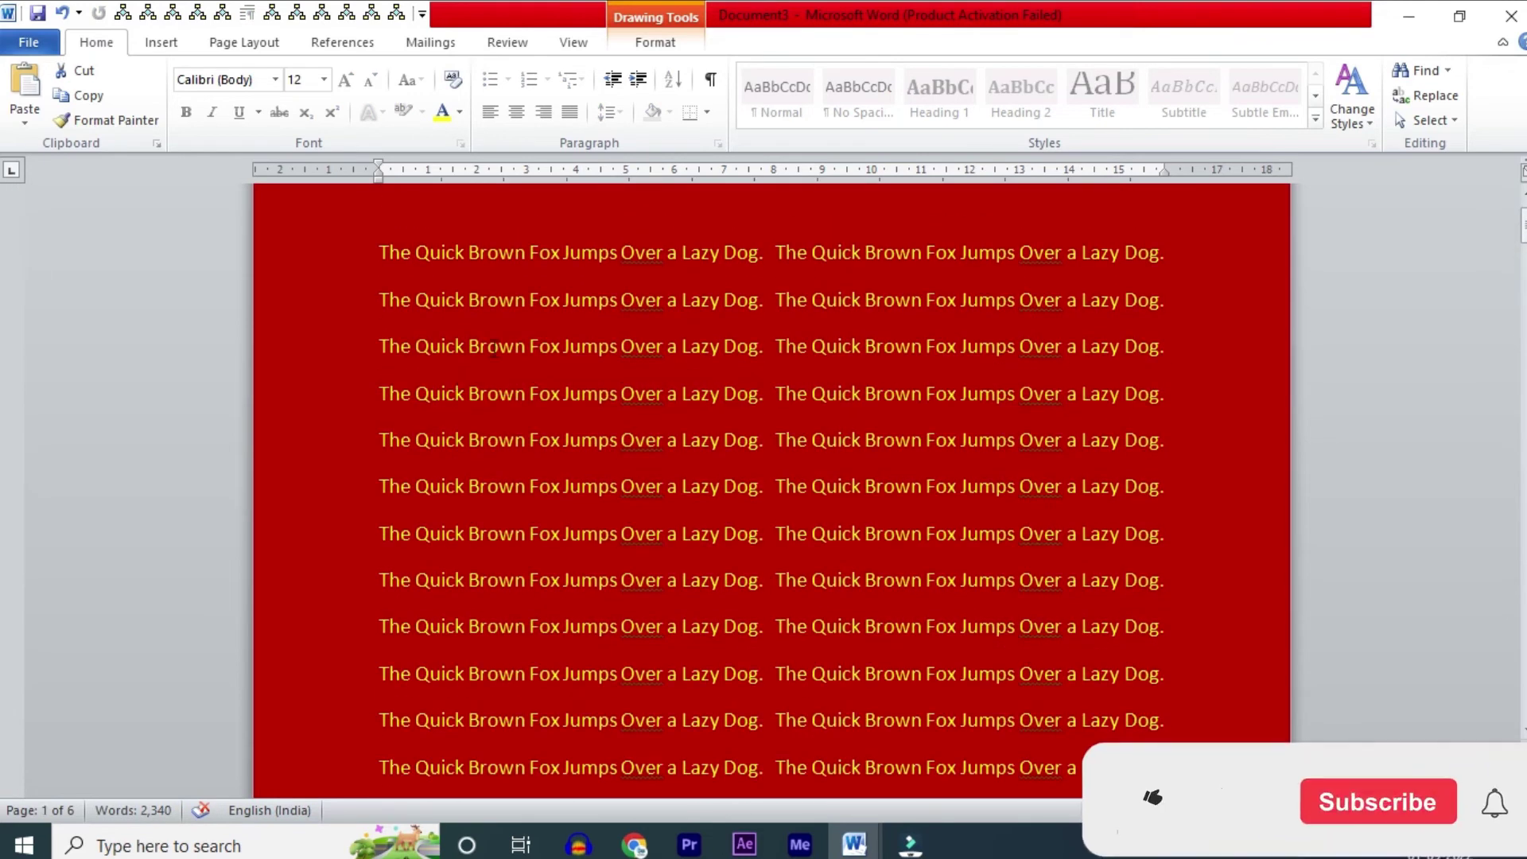